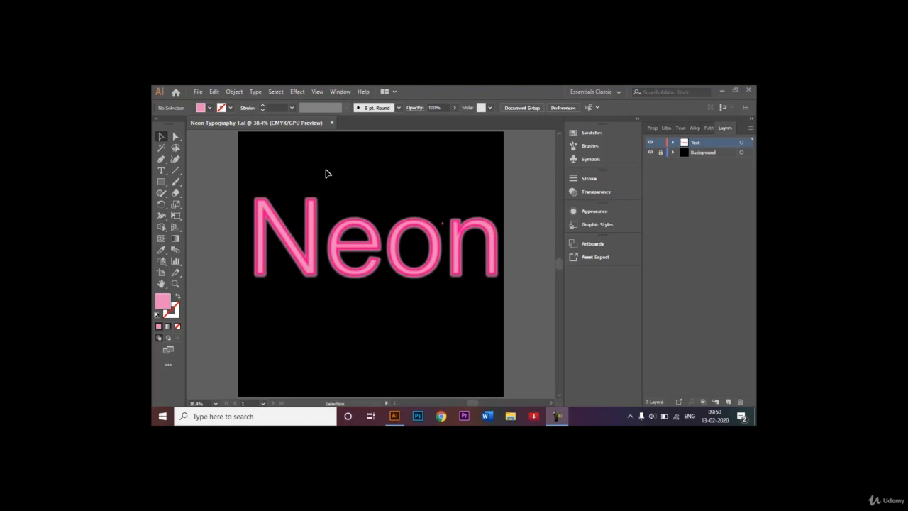
# Create a new 1000 x 1000 px document named Neon Typography and fit the artboard in the window.
pyautogui.click(197, 92)
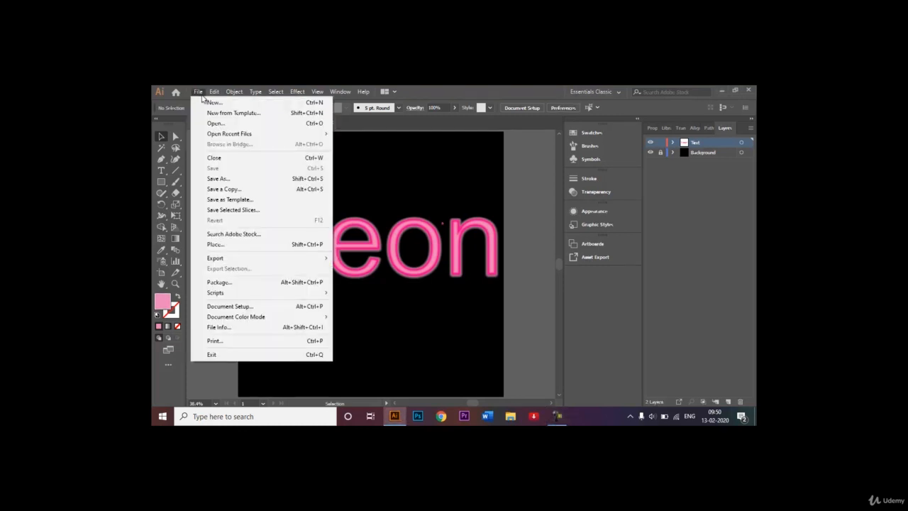
pyautogui.click(205, 99)
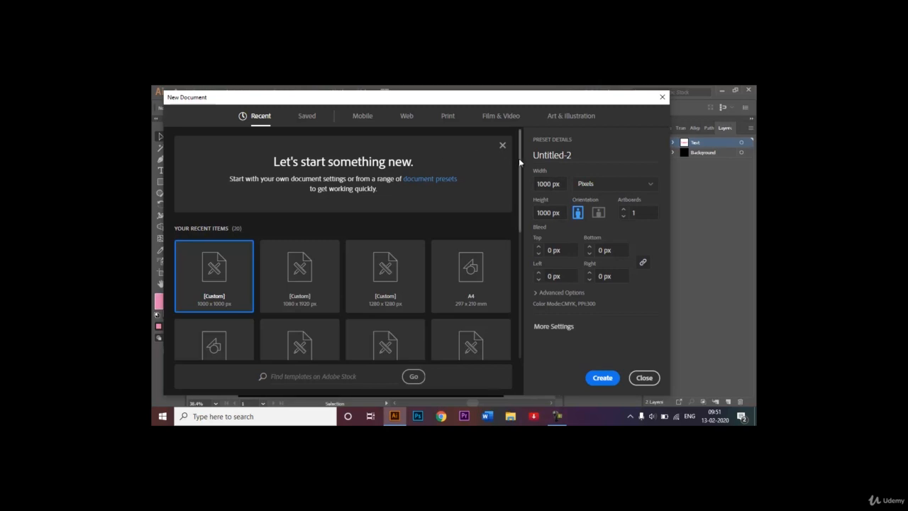
pyautogui.scroll(-1, 525, 183)
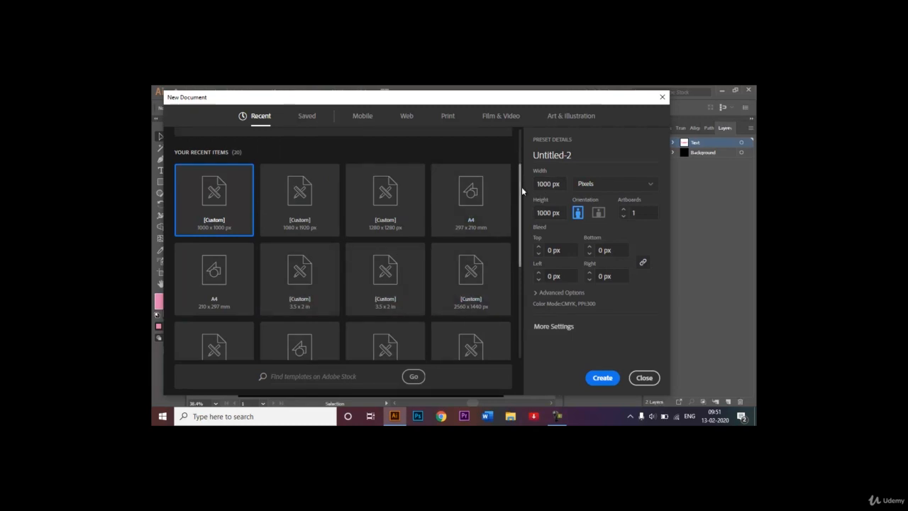
pyautogui.scroll(1, 522, 186)
pyautogui.doubleClick(570, 153)
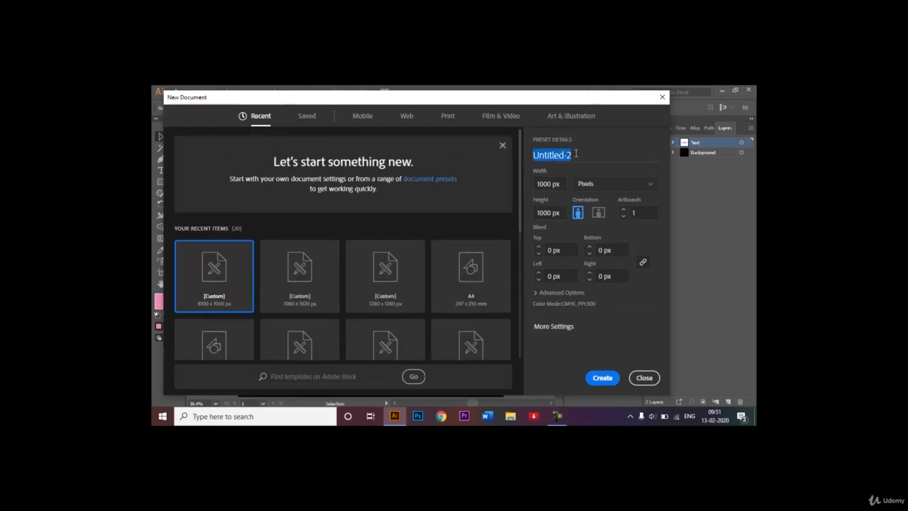
pyautogui.press('BackSpace')
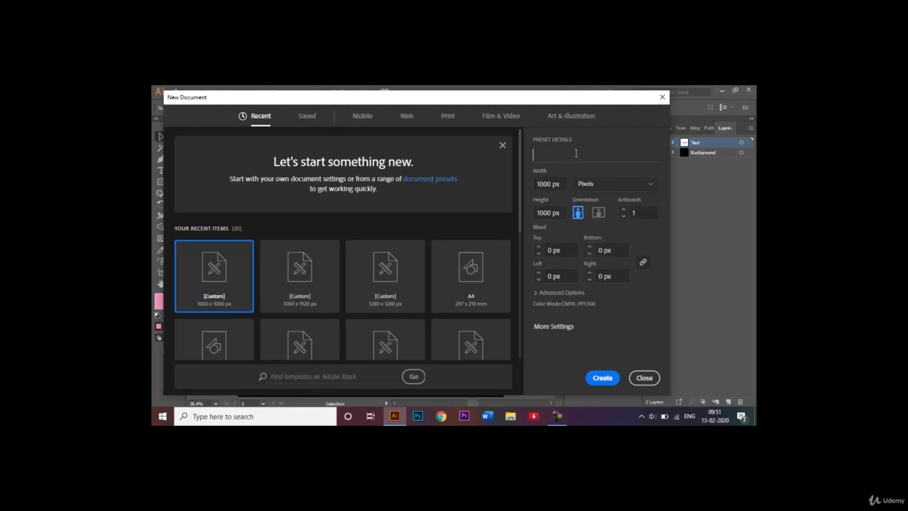
pyautogui.write('Neon Typography')
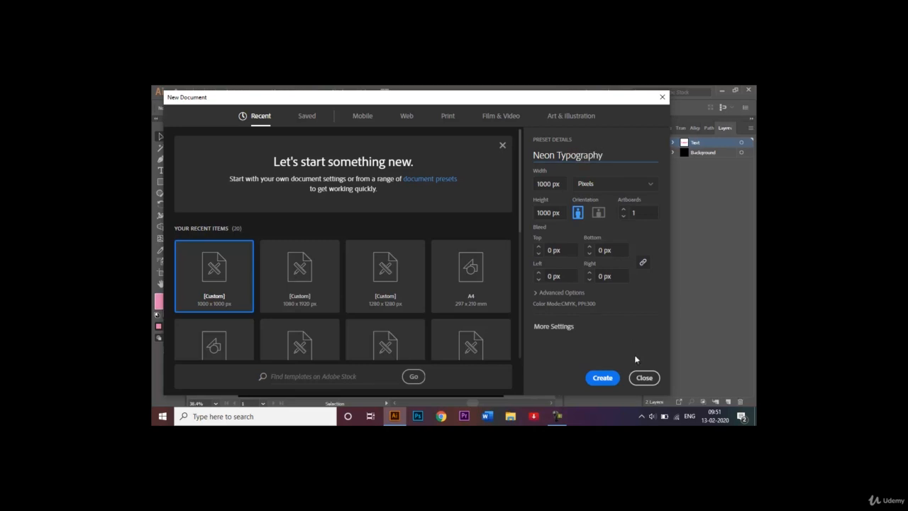
pyautogui.click(614, 376)
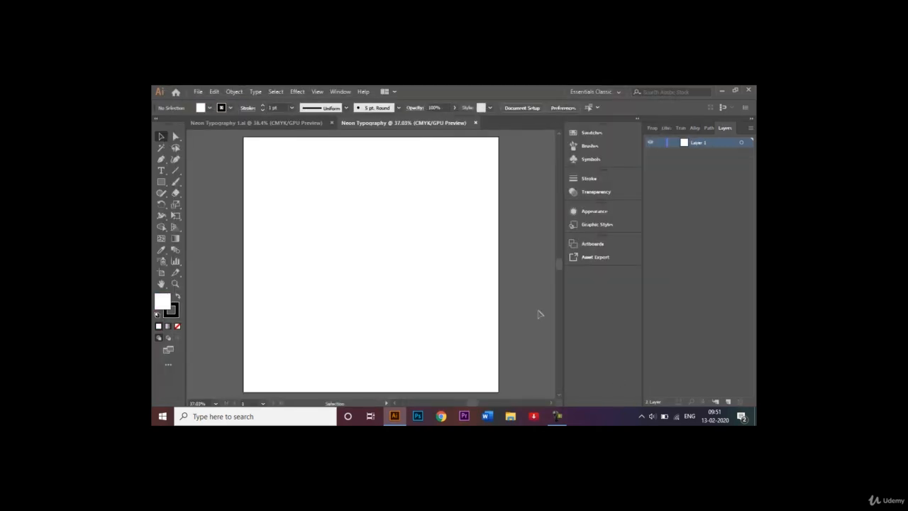
pyautogui.hotkey('ctrl', '0')
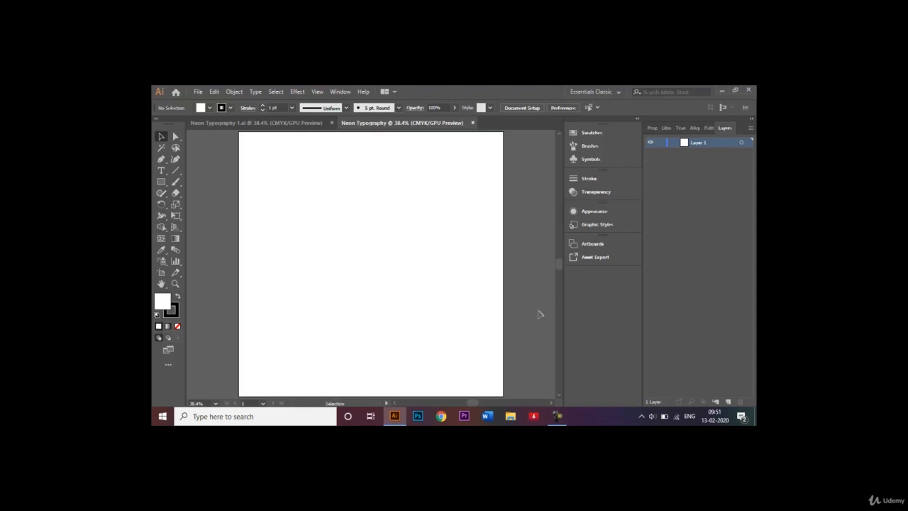
# Rename the only layer of the Neon Typography document as Background.
pyautogui.click(300, 125)
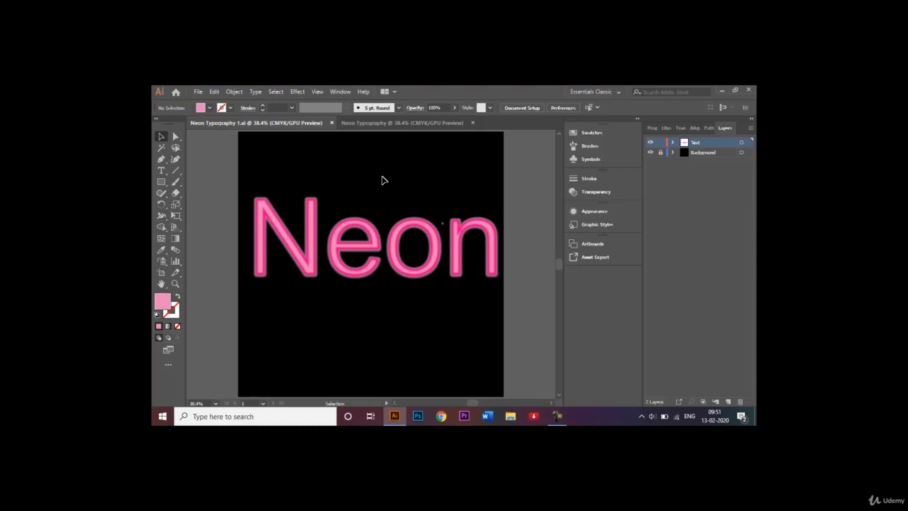
pyautogui.click(417, 123)
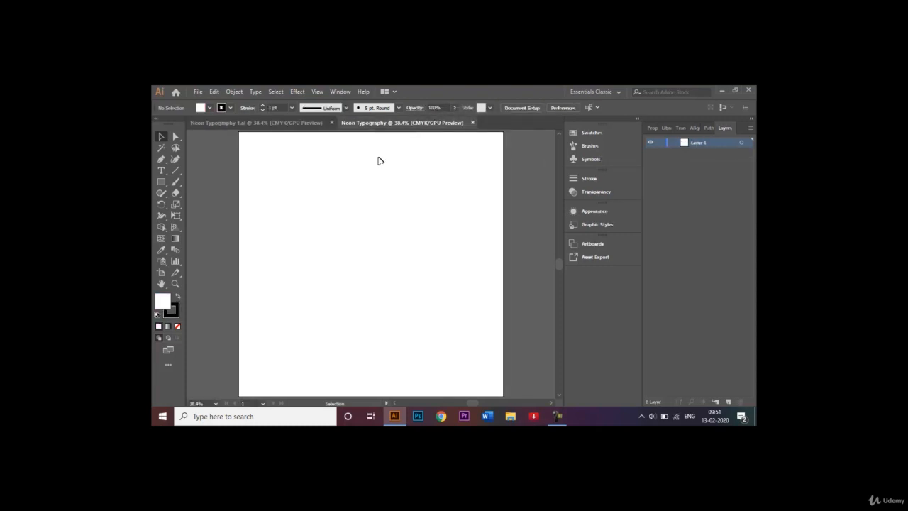
pyautogui.doubleClick(698, 143)
pyautogui.press('BackSpace')
pyautogui.write('Background')
pyautogui.press('Return')
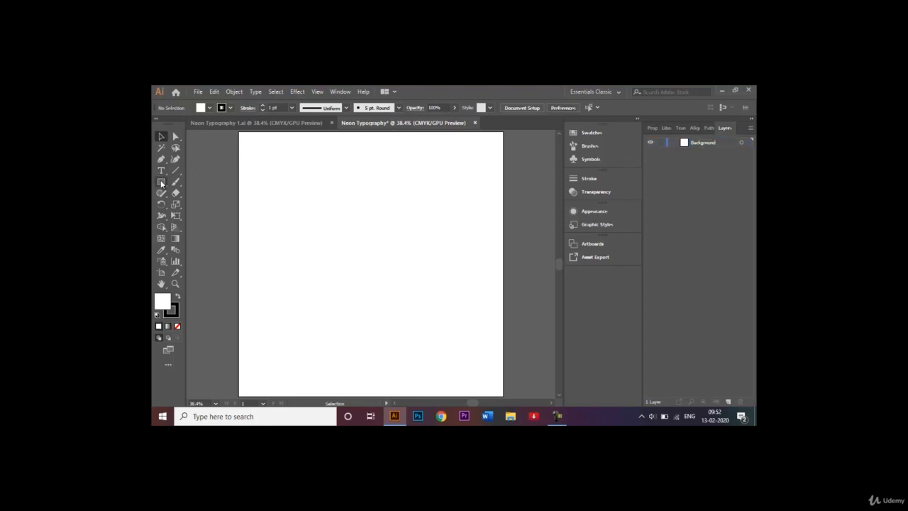
# Prepare the Rectangle tool with no stroke and a black fill (000000).
pyautogui.click(161, 181)
pyautogui.click(231, 108)
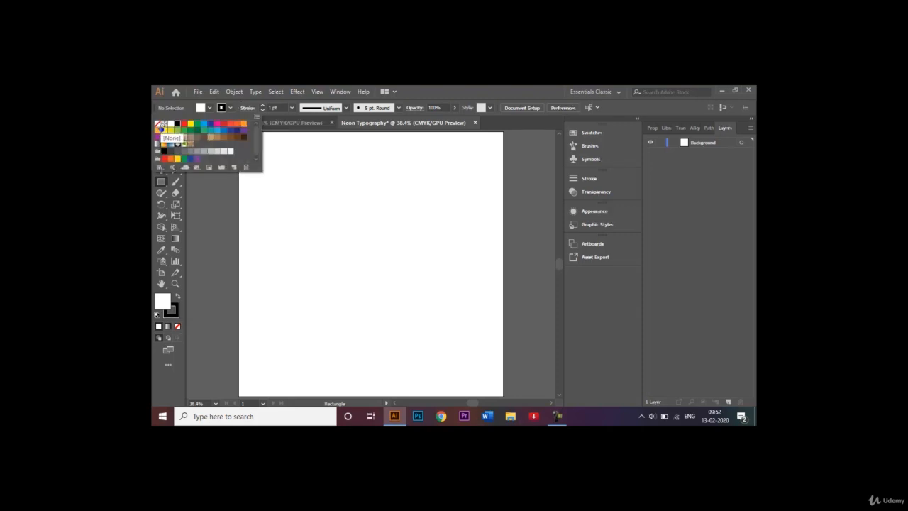
pyautogui.click(159, 126)
pyautogui.click(205, 208)
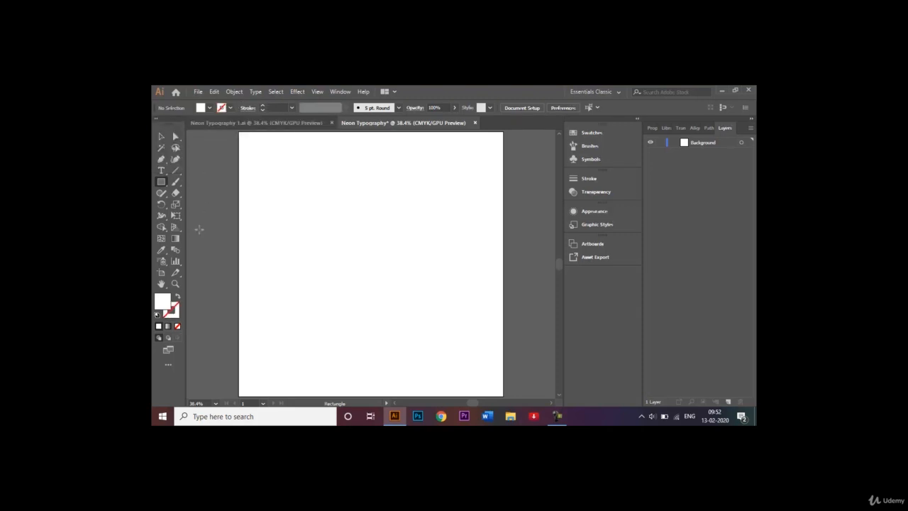
pyautogui.doubleClick(166, 305)
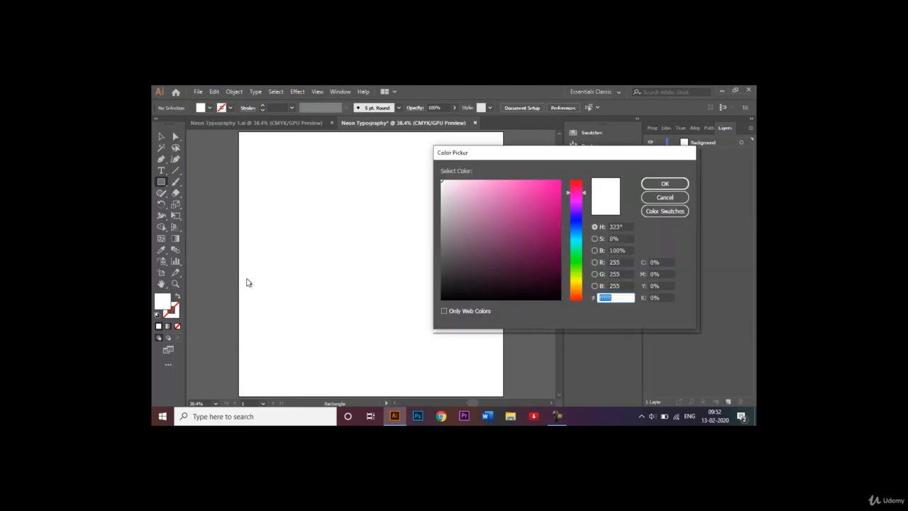
pyautogui.moveTo(444, 182); pyautogui.dragTo(451, 310)
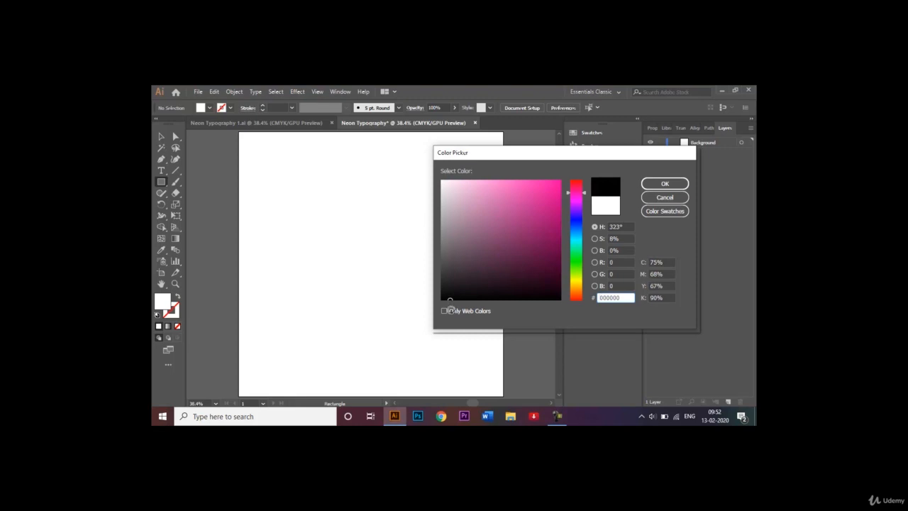
pyautogui.click(664, 184)
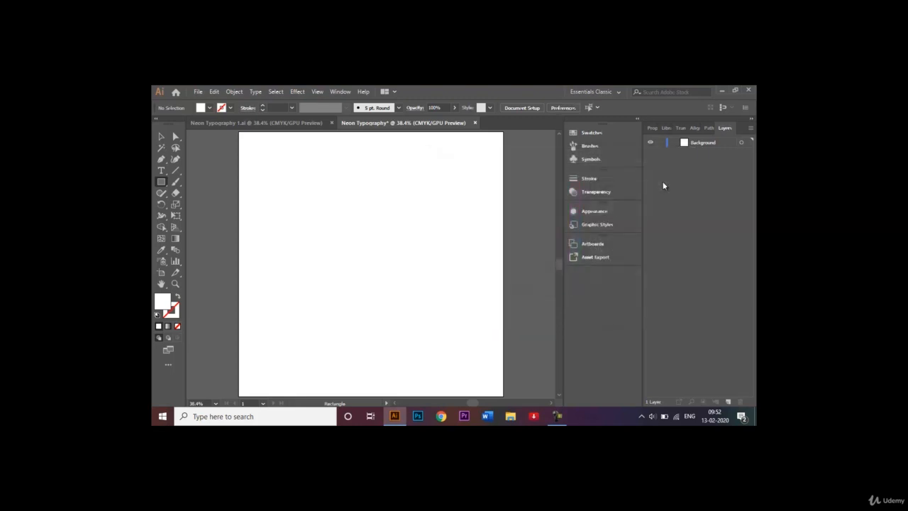
# Create a 1000 x 1000 px black rectangle, move it to cover the whole artboard, and lock the Background layer.
pyautogui.click(343, 205)
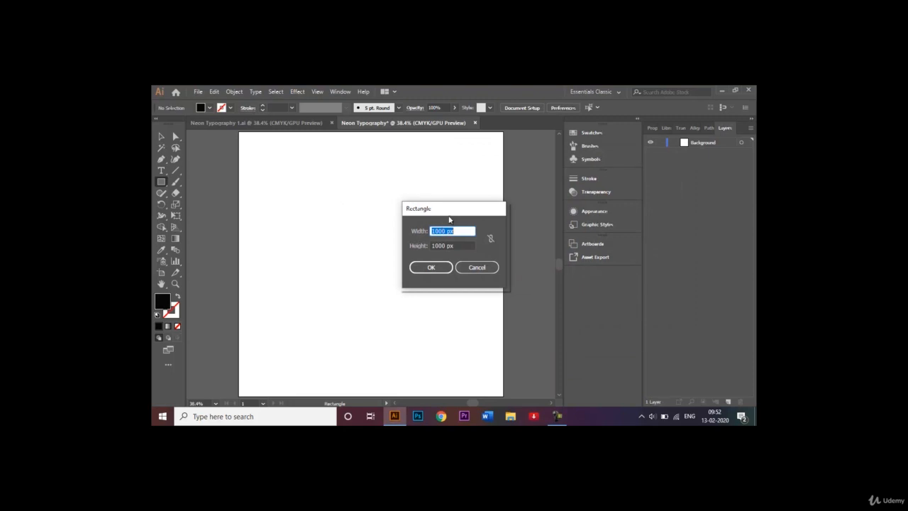
pyautogui.moveTo(449, 219); pyautogui.dragTo(420, 182)
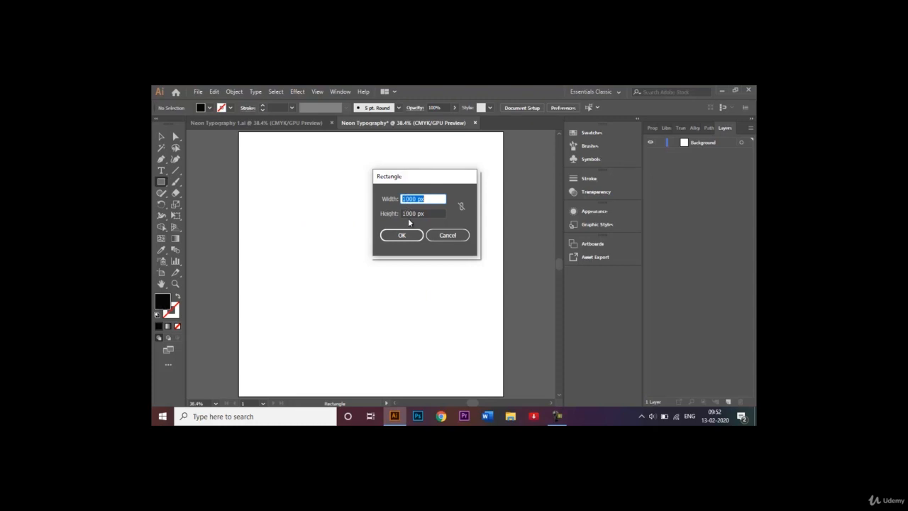
pyautogui.click(401, 235)
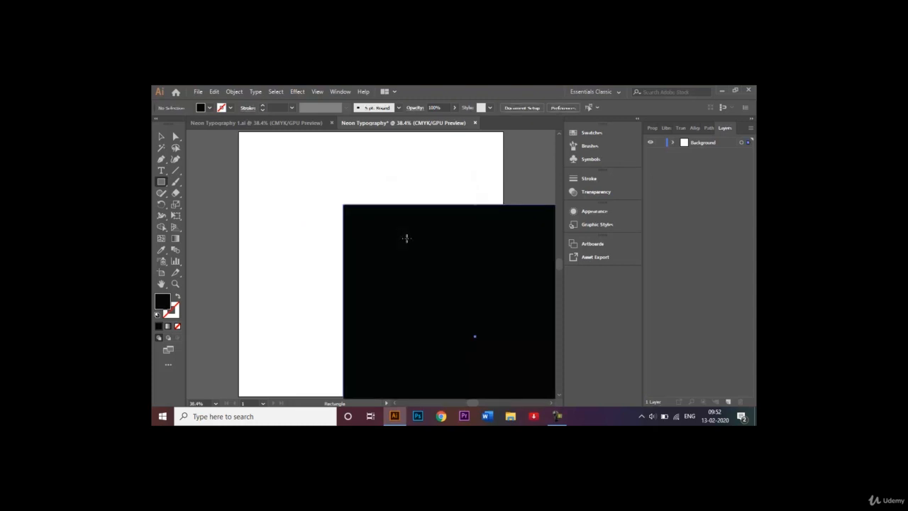
pyautogui.click(160, 139)
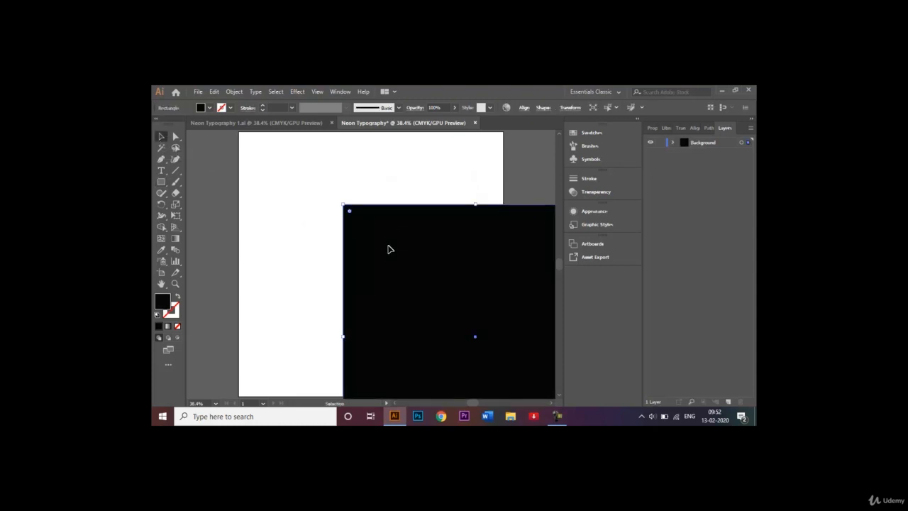
pyautogui.moveTo(390, 248); pyautogui.dragTo(283, 178)
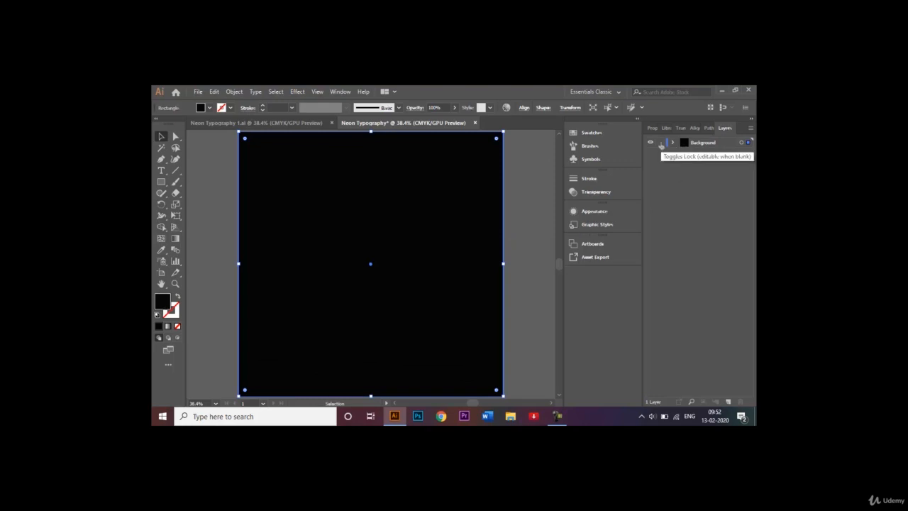
pyautogui.click(661, 143)
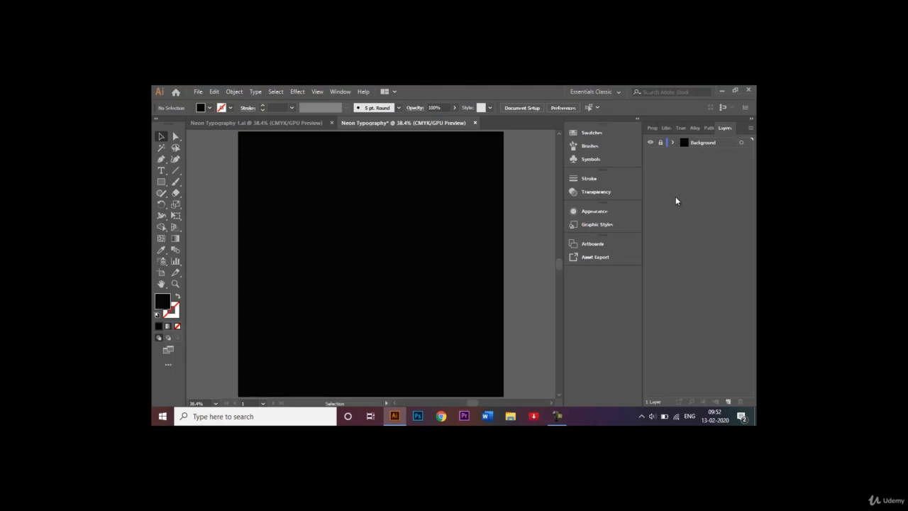
# Close the reference document Neon Typography 1.ai, and open it again from the Graphics folder.
pyautogui.click(332, 123)
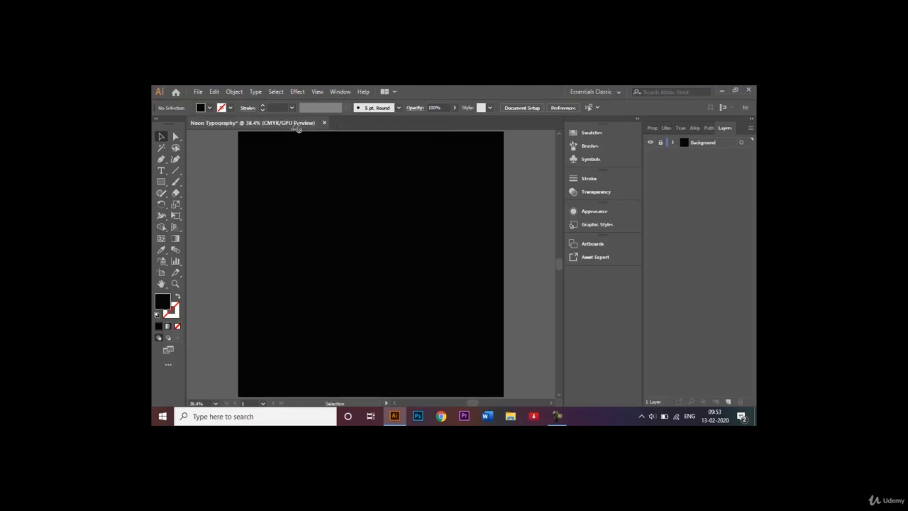
pyautogui.click(198, 91)
pyautogui.click(214, 124)
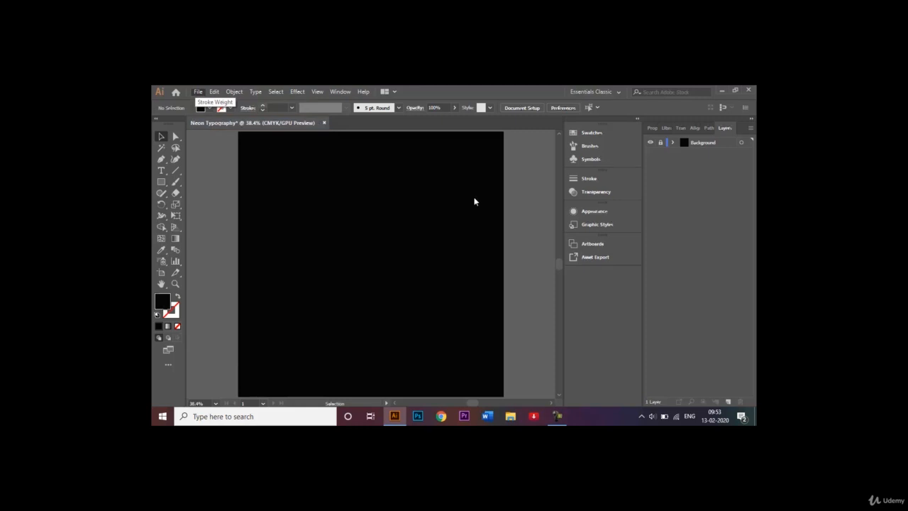
pyautogui.moveTo(546, 192); pyautogui.dragTo(546, 267)
pyautogui.click(464, 234)
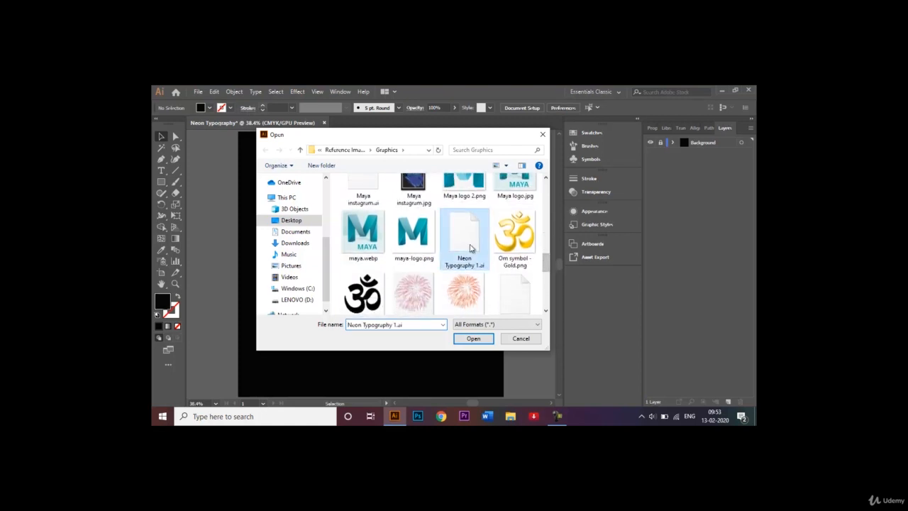
pyautogui.click(474, 338)
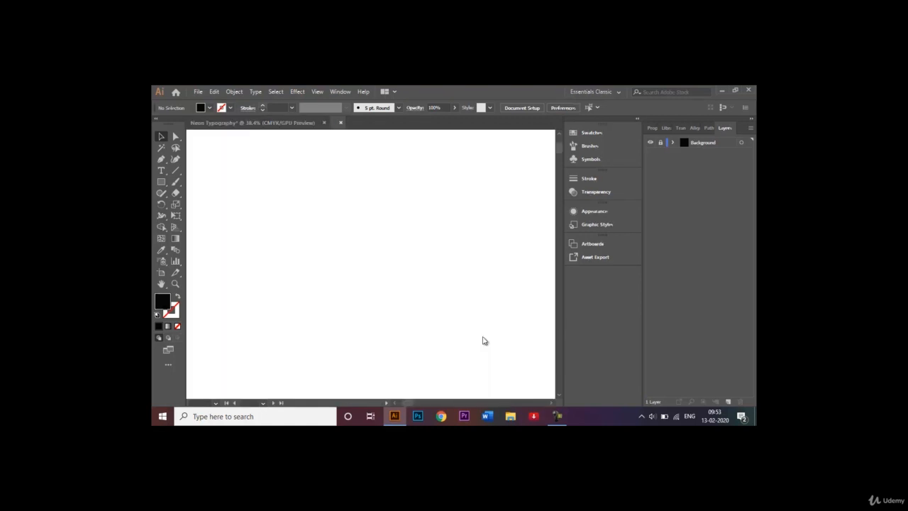
pyautogui.click(292, 124)
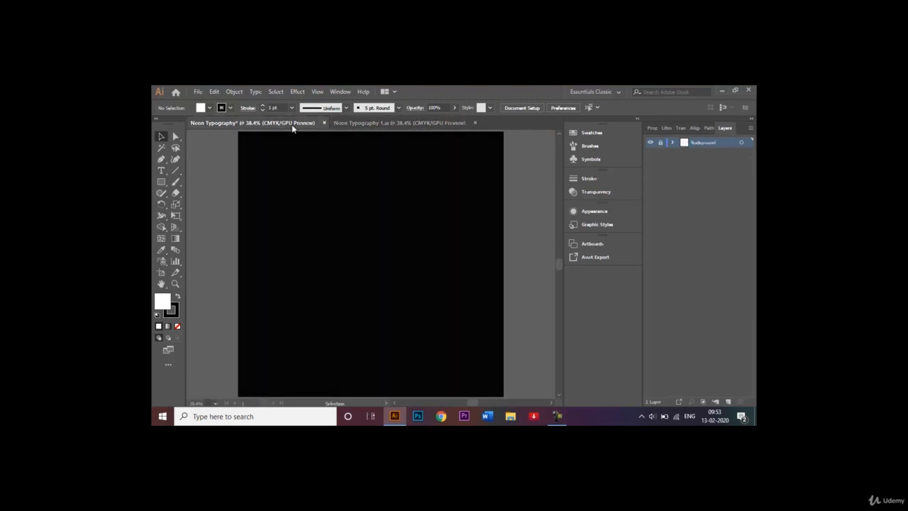
pyautogui.click(383, 124)
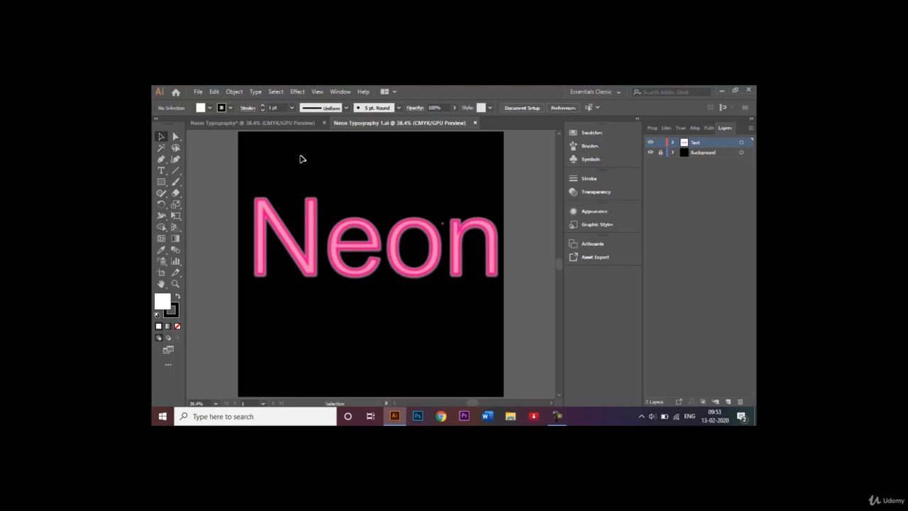
# Add a new layer named Text above Background in the Neon Typography document.
pyautogui.click(261, 125)
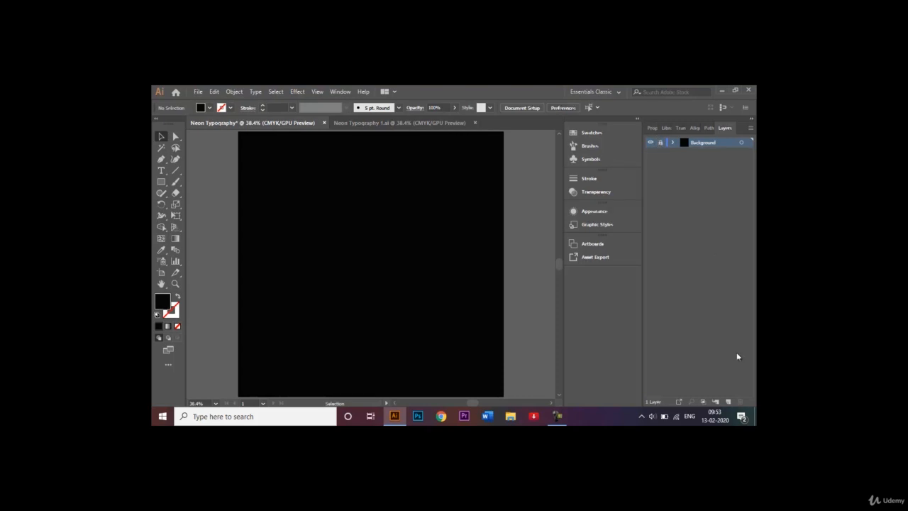
pyautogui.click(727, 402)
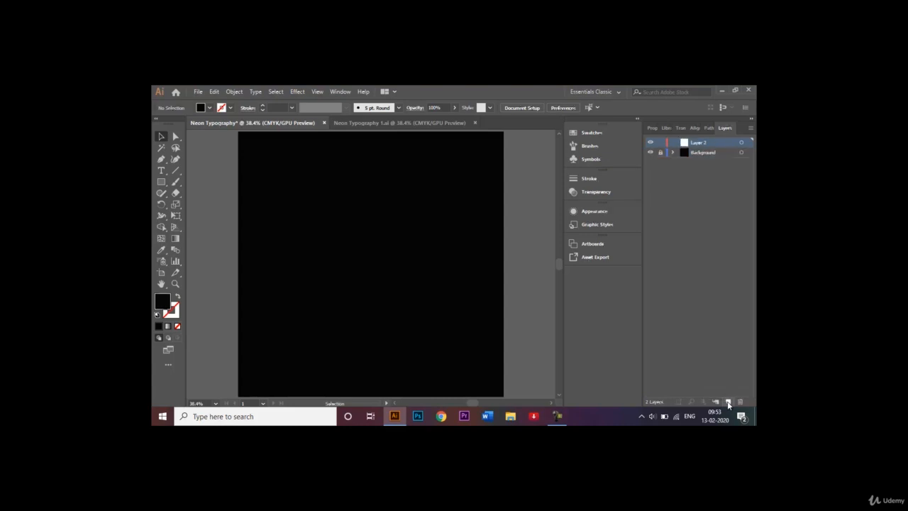
pyautogui.doubleClick(701, 142)
pyautogui.press('BackSpace')
pyautogui.write('Text')
pyautogui.press('Return')
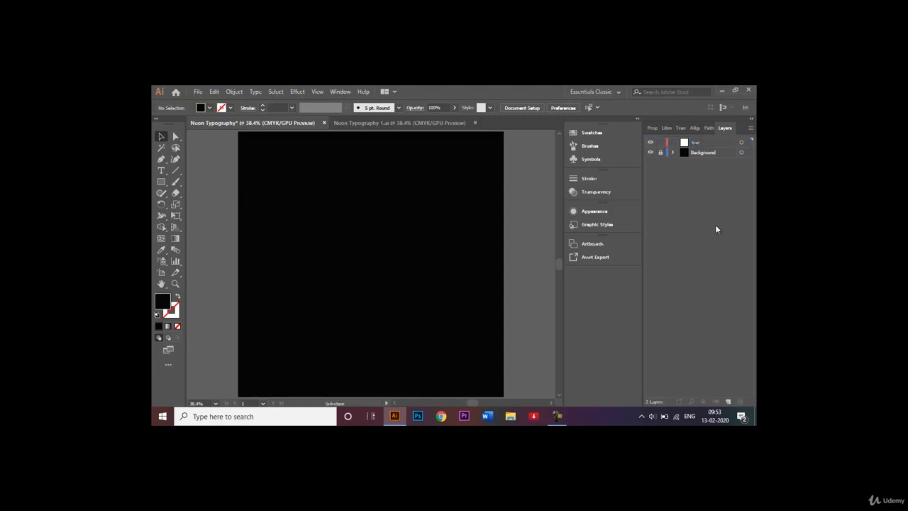
# Place a point text slightly above the artboard's centre on the Text layer, replace its placeholder text, and set its fill to White.
pyautogui.click(160, 171)
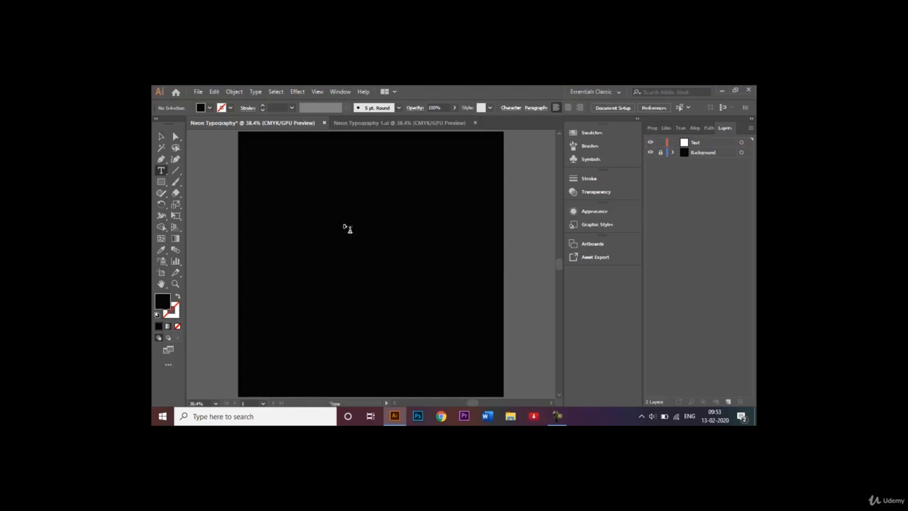
pyautogui.click(344, 225)
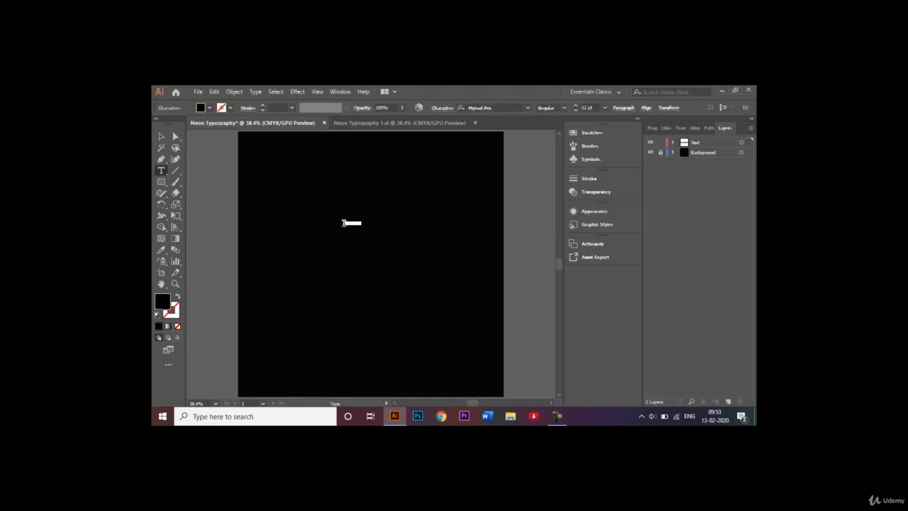
pyautogui.press('BackSpace')
pyautogui.click(350, 222)
pyautogui.click(209, 108)
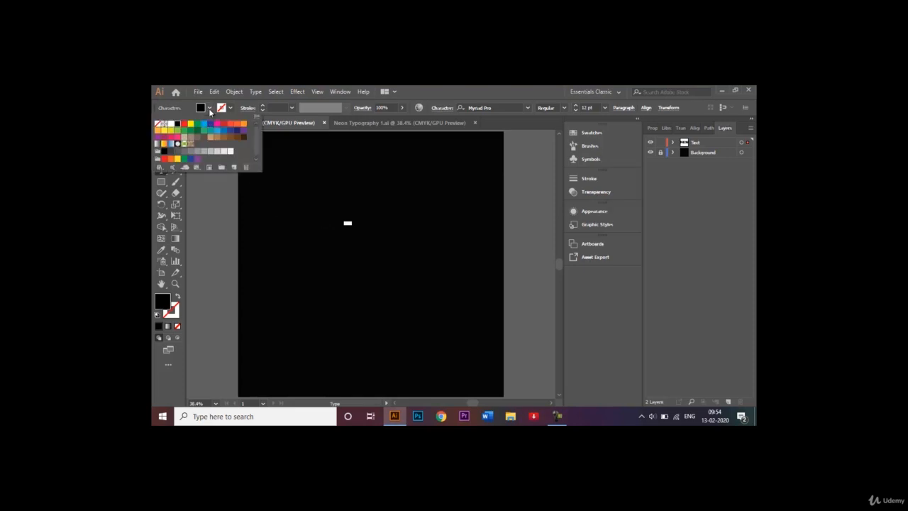
pyautogui.click(171, 123)
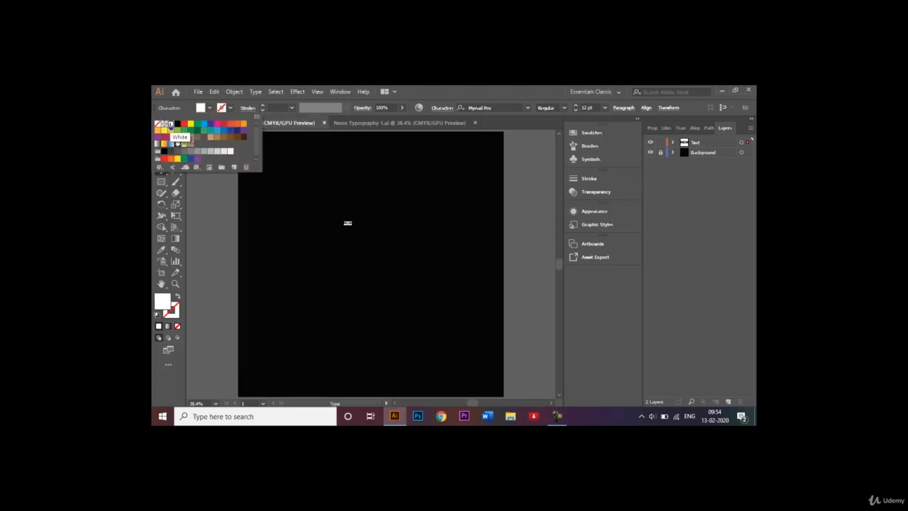
# Set the NEON text's font to Arial and its size to 200 pt.
pyautogui.click(220, 231)
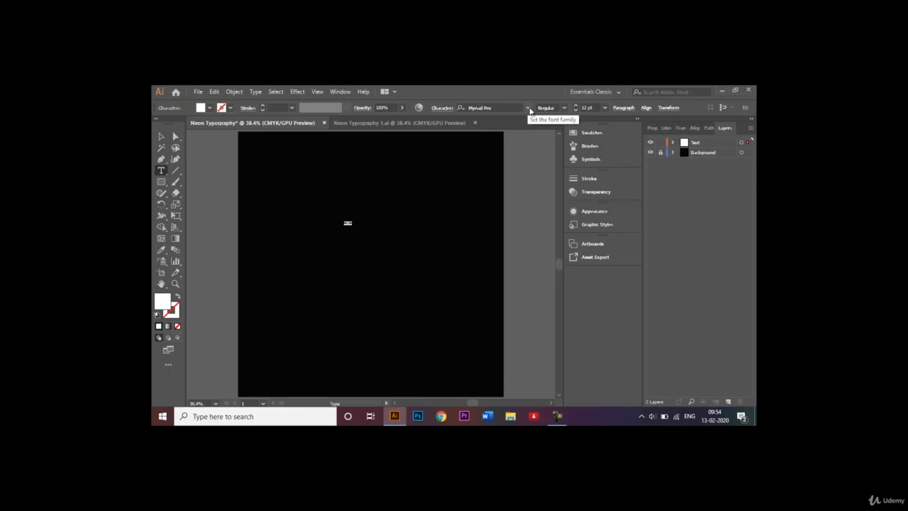
pyautogui.click(529, 109)
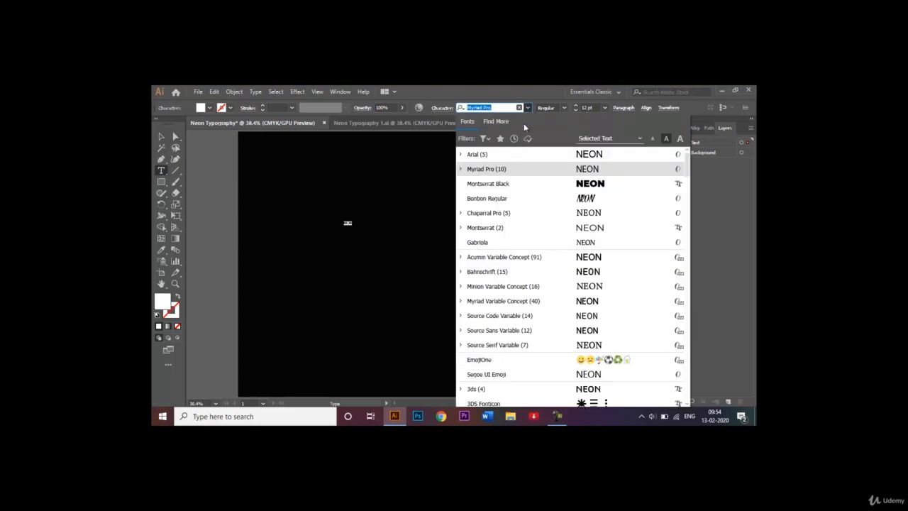
pyautogui.click(522, 155)
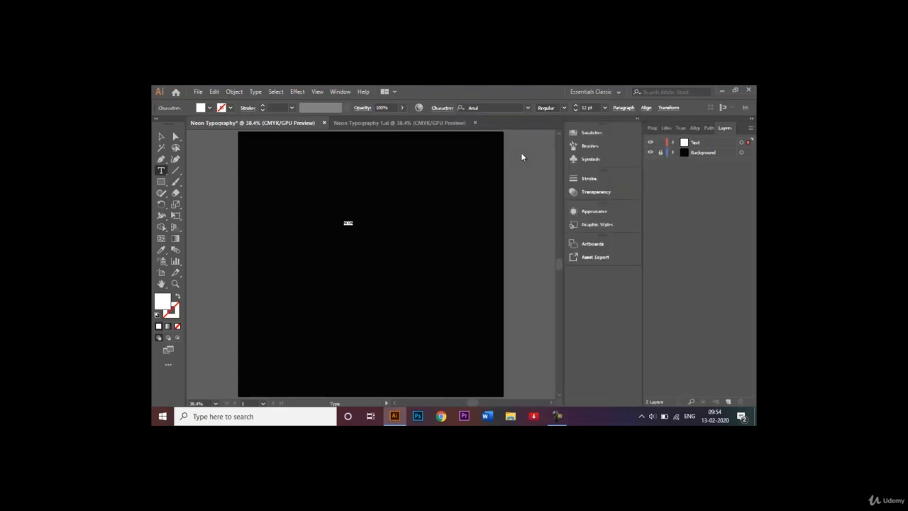
pyautogui.click(585, 107)
pyautogui.write('400')
pyautogui.press('Return')
# Move the NEON text to about the centre of the artboard on the Text layer and convert it to outlines.
pyautogui.click(161, 136)
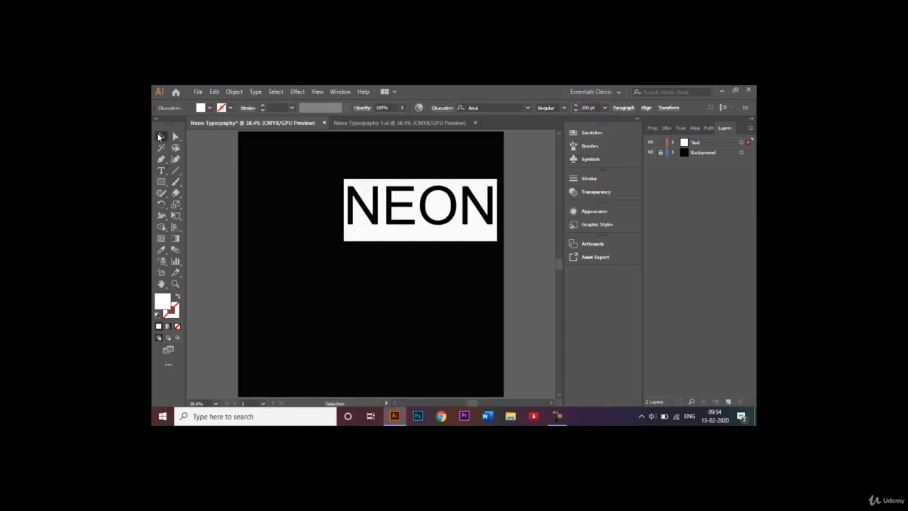
pyautogui.moveTo(420, 215); pyautogui.dragTo(380, 276)
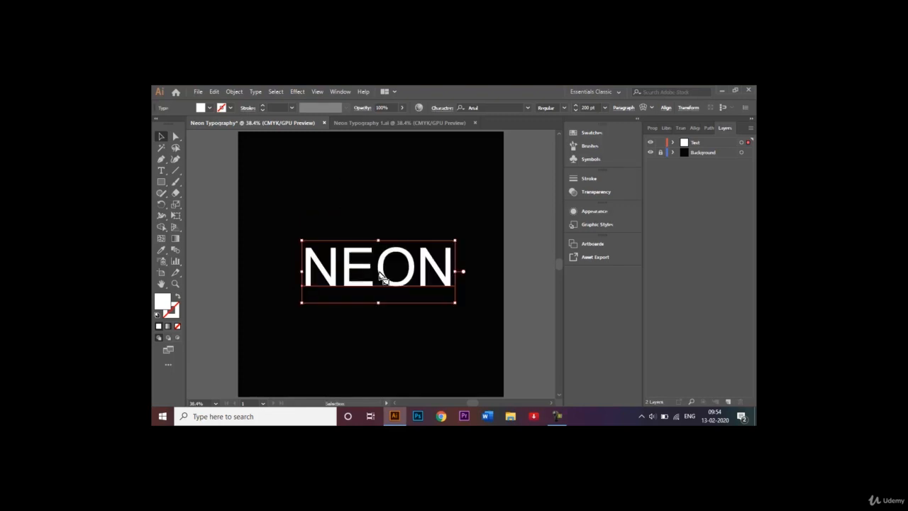
pyautogui.click(712, 144)
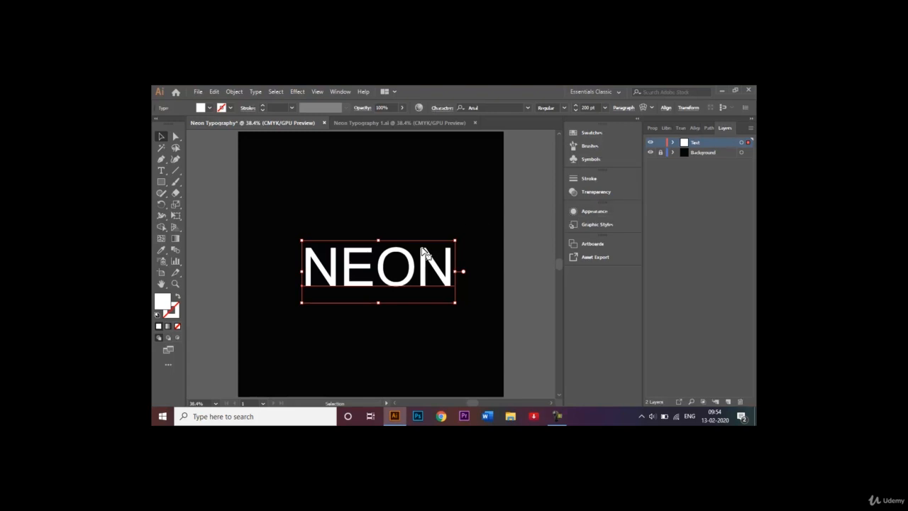
pyautogui.rightClick(344, 265)
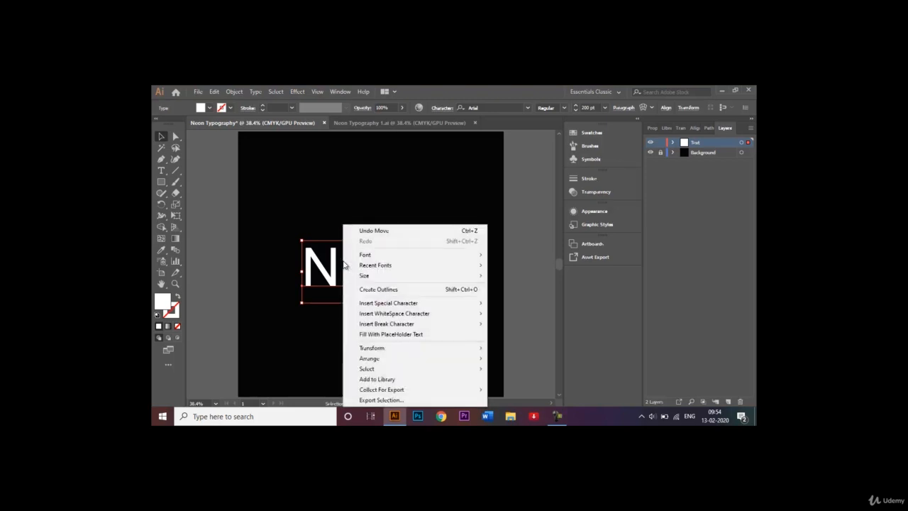
pyautogui.click(380, 290)
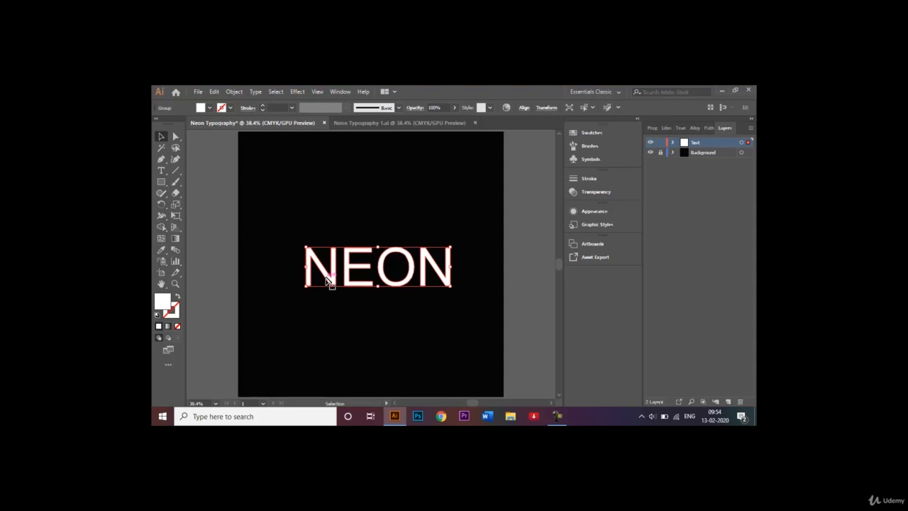
# Fill the outlined NEON lettering with CMYK Magenta and compare it with the finished reference document.
pyautogui.click(211, 108)
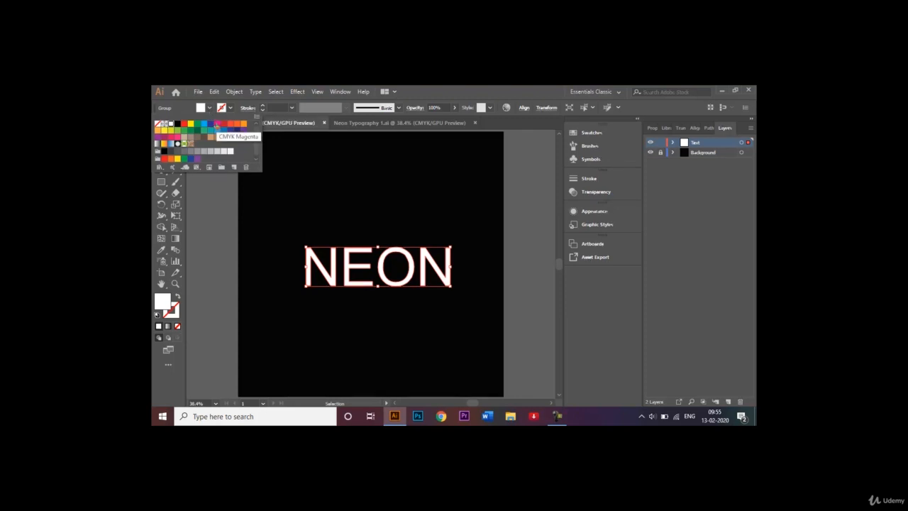
pyautogui.click(216, 124)
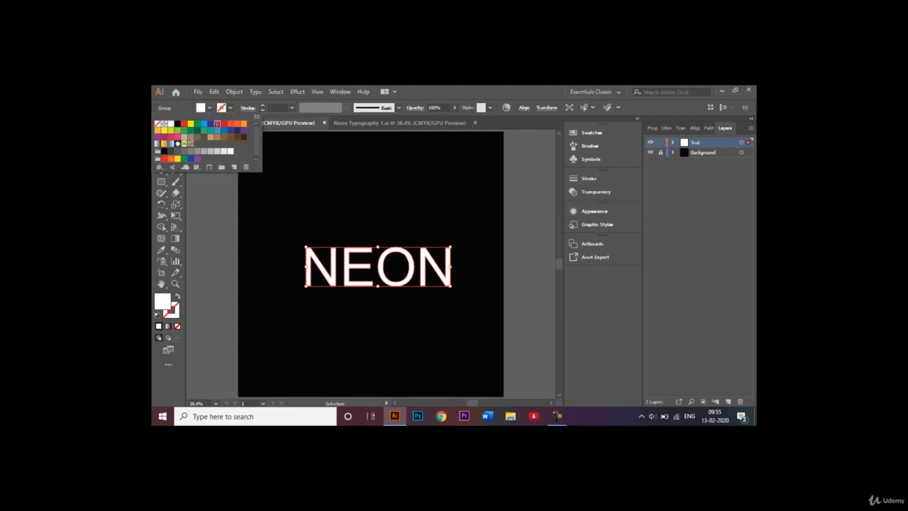
pyautogui.click(333, 213)
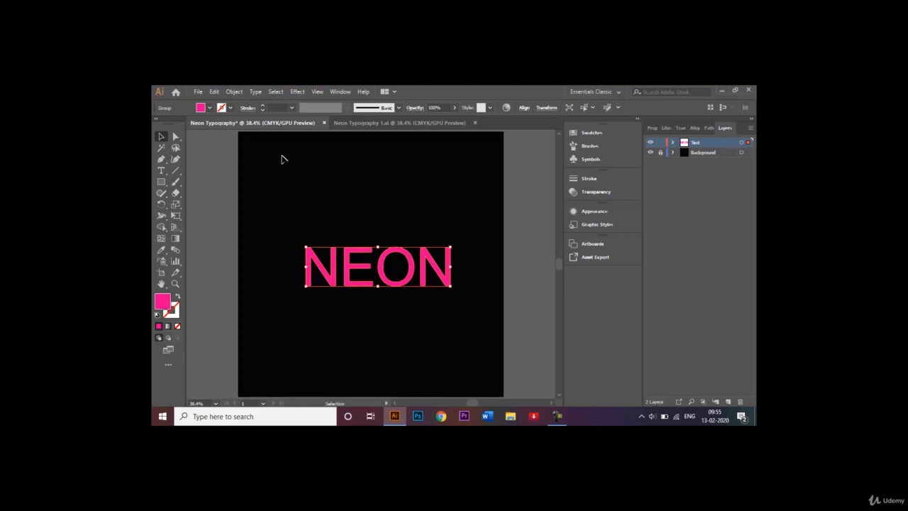
pyautogui.click(359, 126)
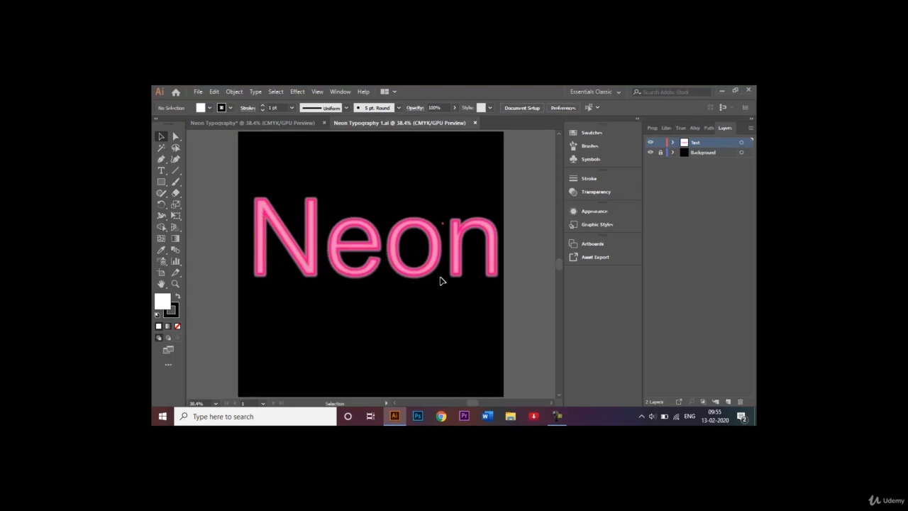
pyautogui.click(270, 125)
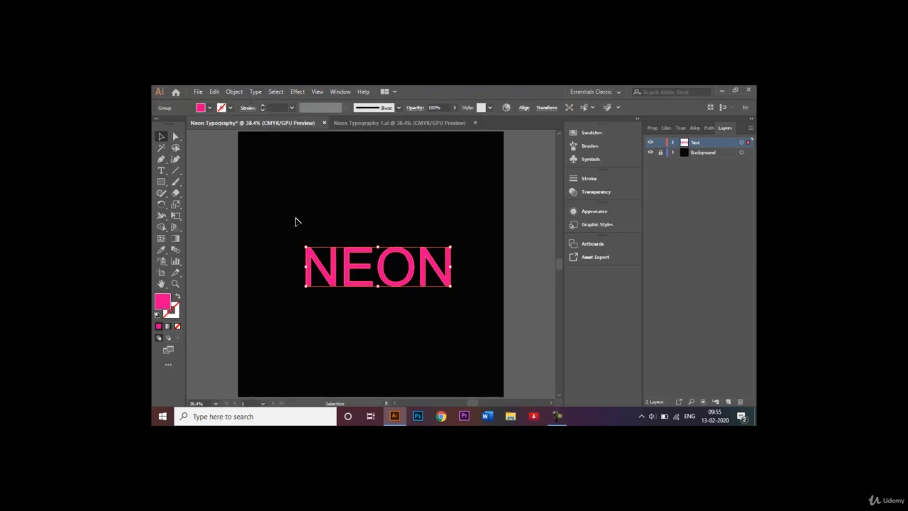
# Offset the path of the NEON lettering by -5 px with Miter joins and a miter limit of 4.
pyautogui.click(235, 91)
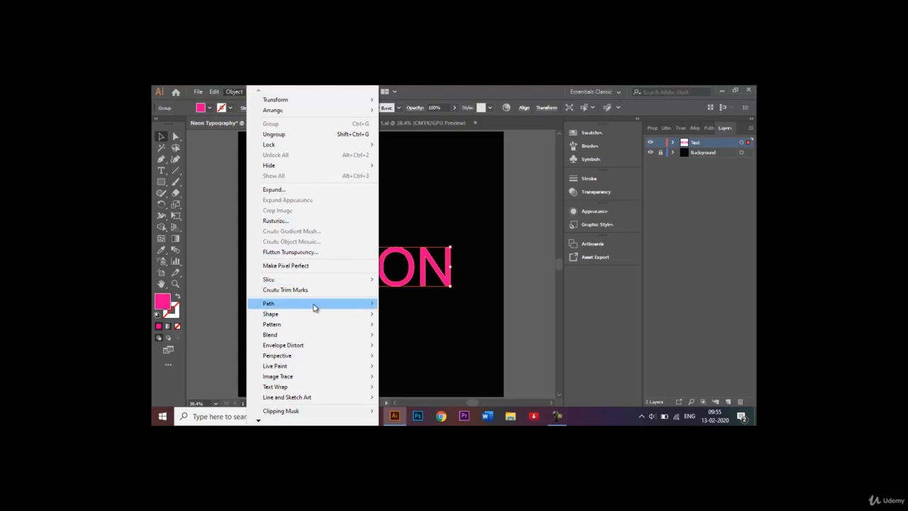
pyautogui.moveTo(322, 305)
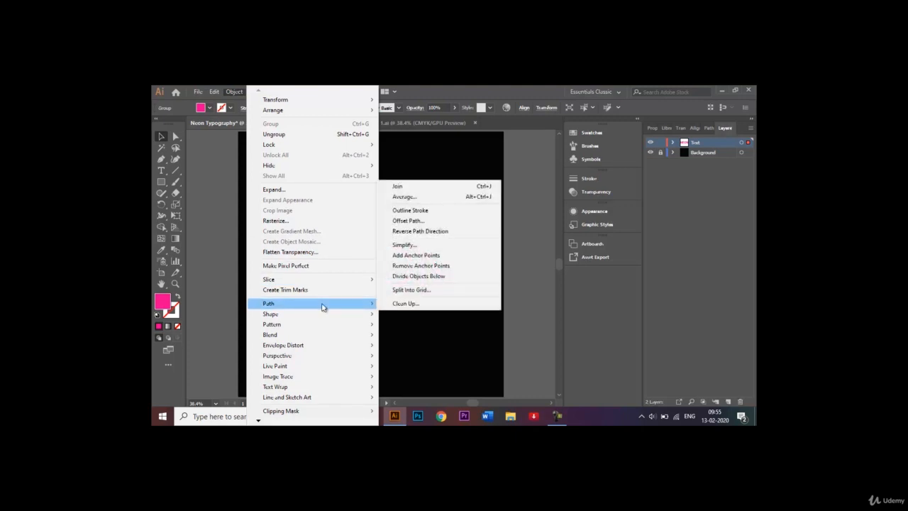
pyautogui.click(437, 225)
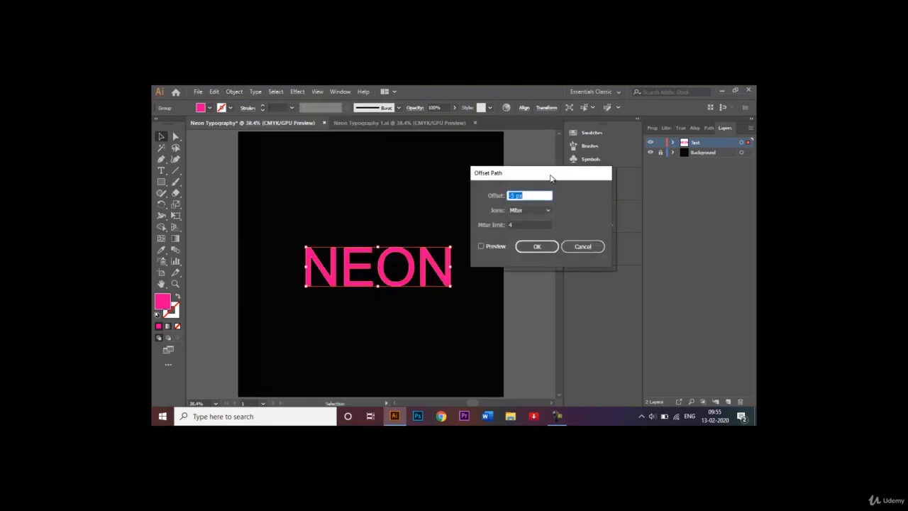
pyautogui.moveTo(550, 177); pyautogui.dragTo(546, 228)
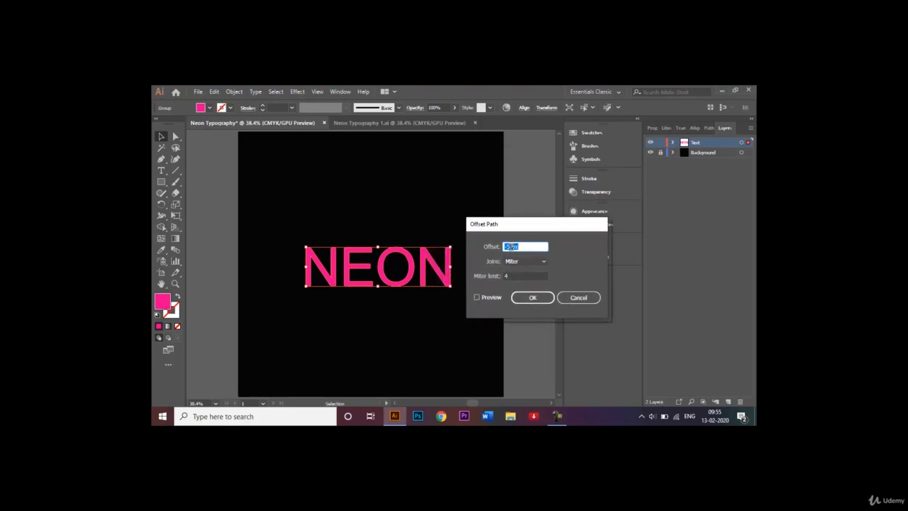
pyautogui.click(511, 246)
pyautogui.click(475, 296)
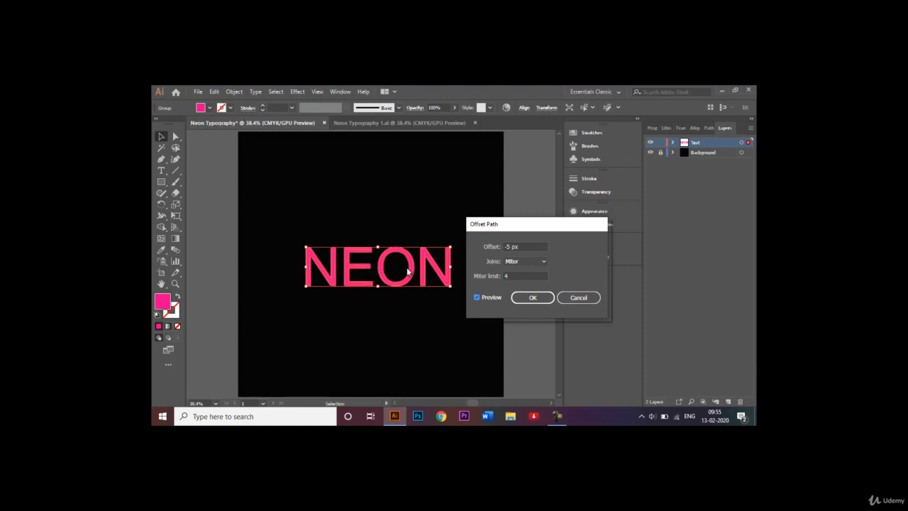
pyautogui.click(525, 299)
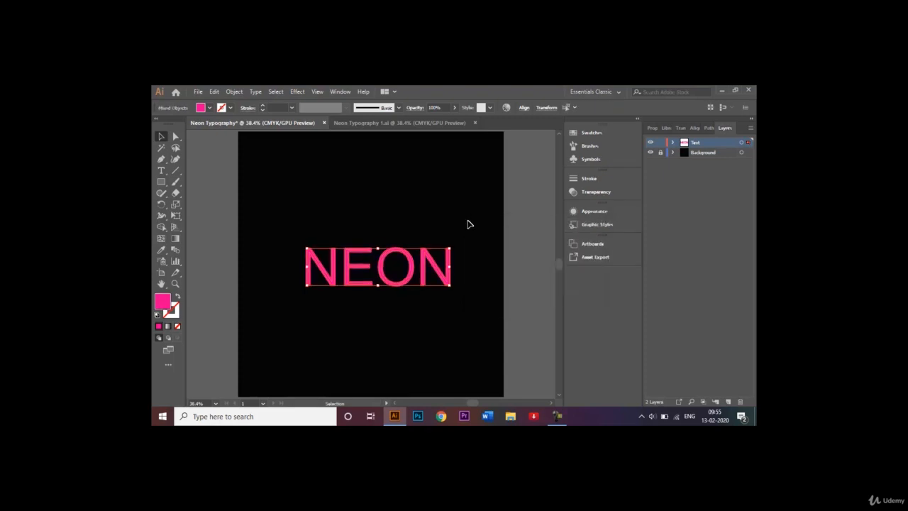
pyautogui.click(376, 227)
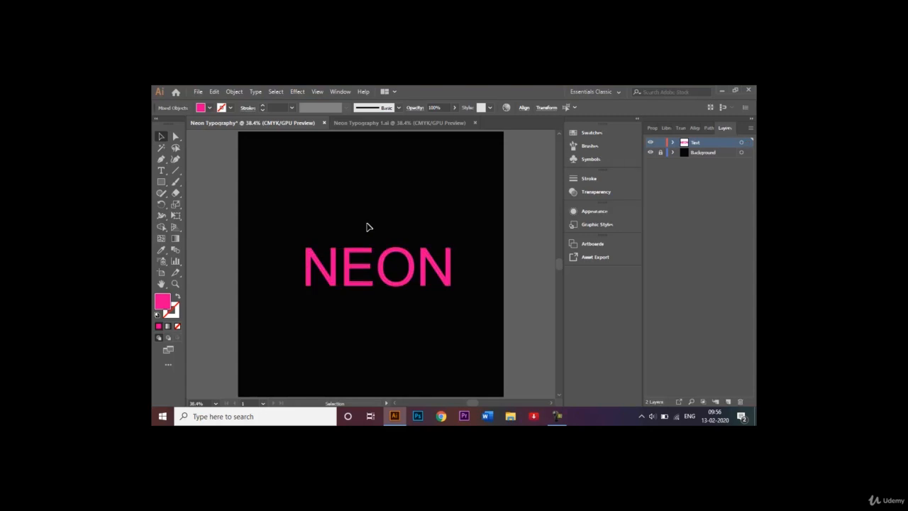
# Ungroup the whole NEON lettering together with its inset paths, and clear the selection.
pyautogui.moveTo(296, 241); pyautogui.dragTo(462, 309)
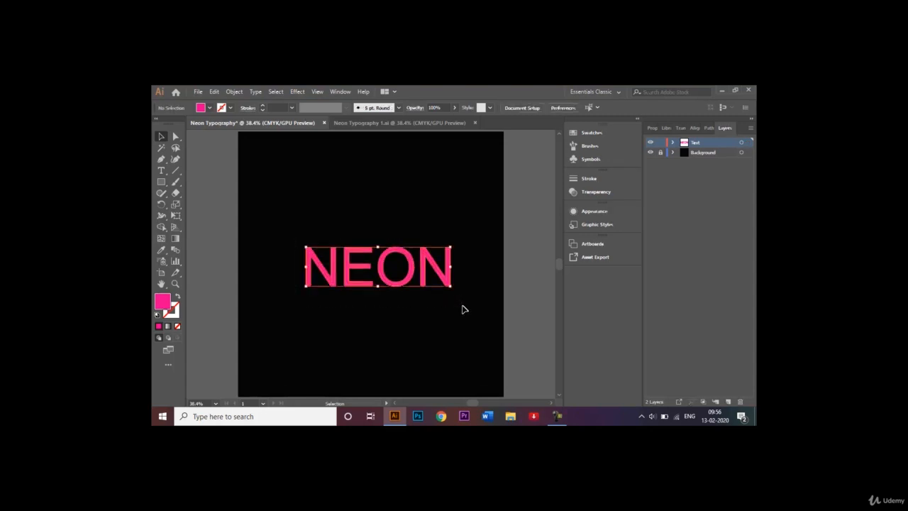
pyautogui.rightClick(403, 275)
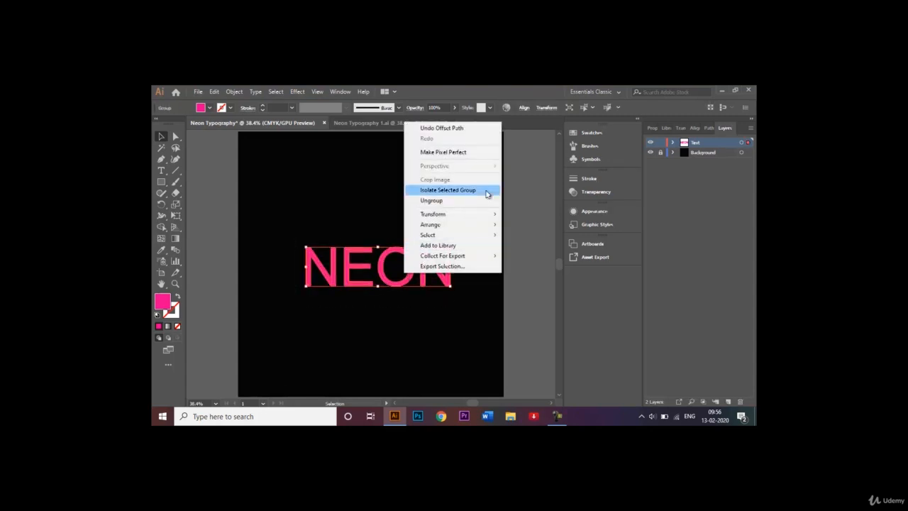
pyautogui.click(451, 201)
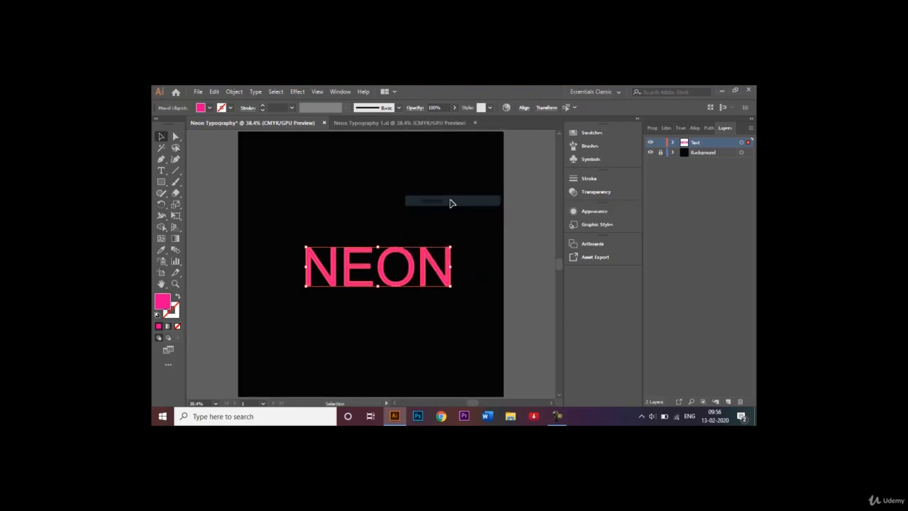
pyautogui.click(401, 209)
# Examine the inset path inside the letter O up close.
pyautogui.click(401, 253)
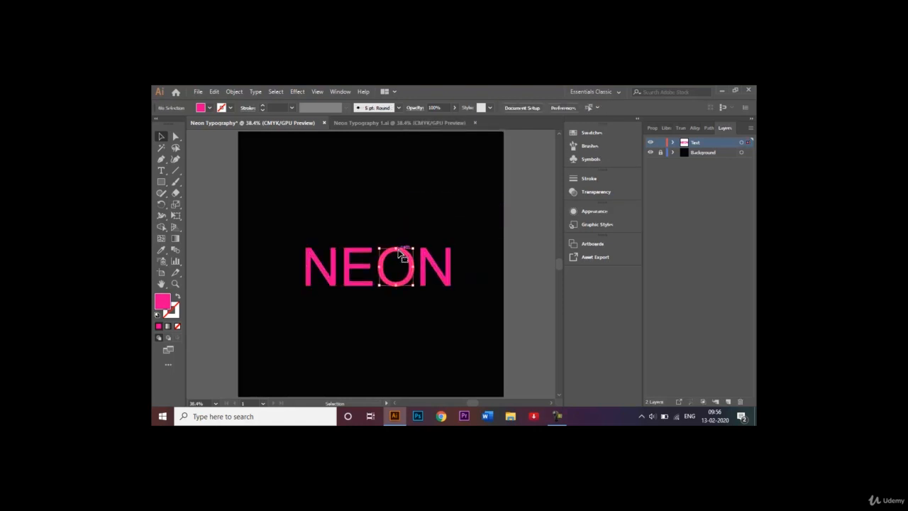
pyautogui.press('a')
pyautogui.hotkey('ctrl', '=')
pyautogui.hotkey('ctrl', '=')
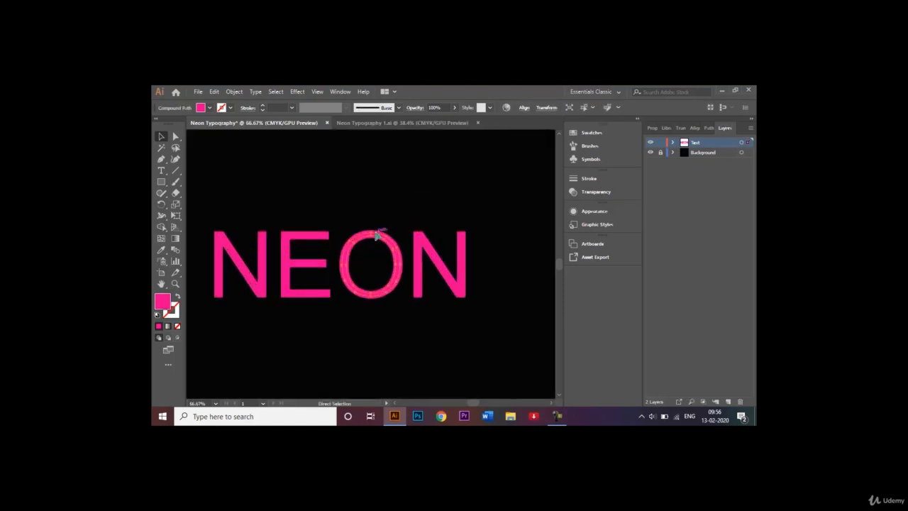
pyautogui.press('v')
pyautogui.hotkey('ctrl', '=')
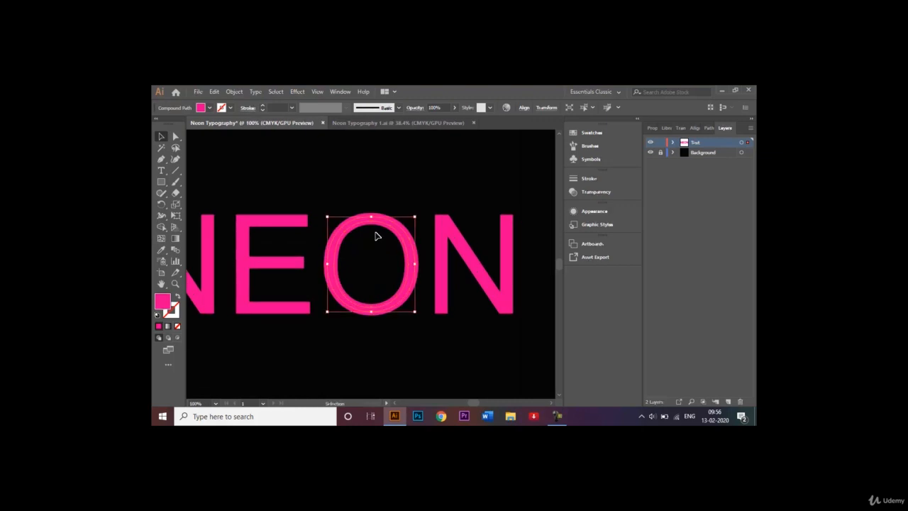
pyautogui.click(396, 401)
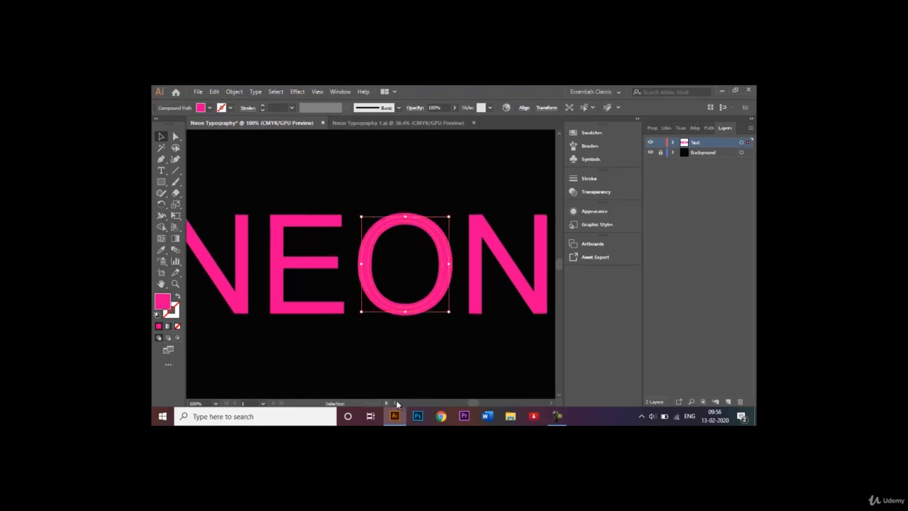
pyautogui.hotkey('ctrl', '-')
pyautogui.click(306, 345)
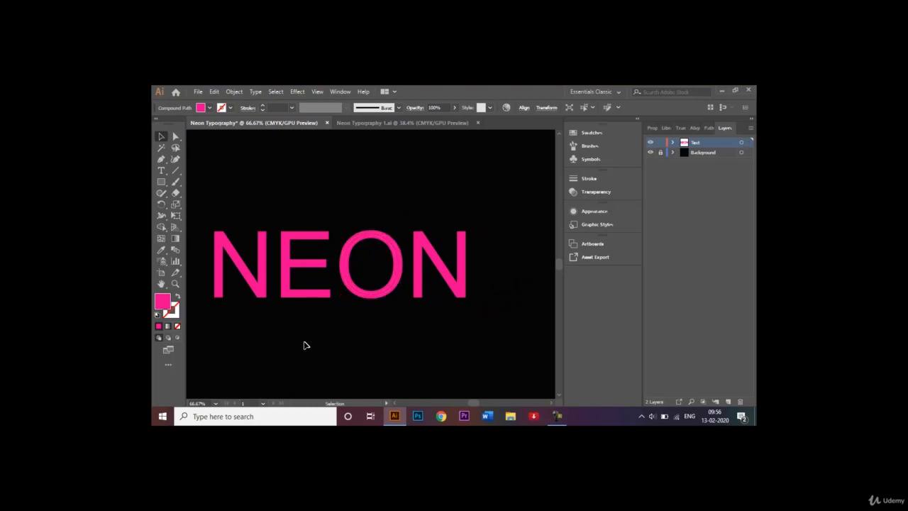
# Select the inset paths of all four letters and move them directly below the original NEON lettering.
pyautogui.click(267, 289)
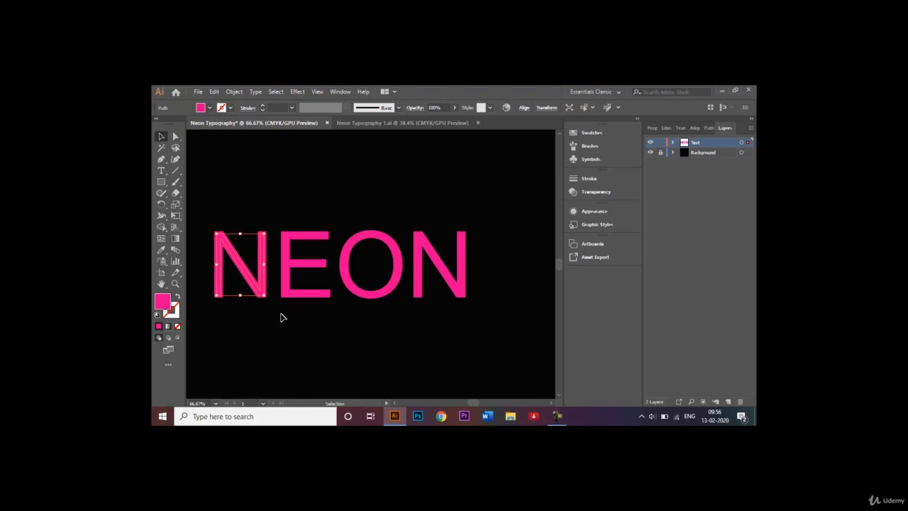
pyautogui.keyDown('shift'); pyautogui.click(289, 263); pyautogui.keyUp('shift')
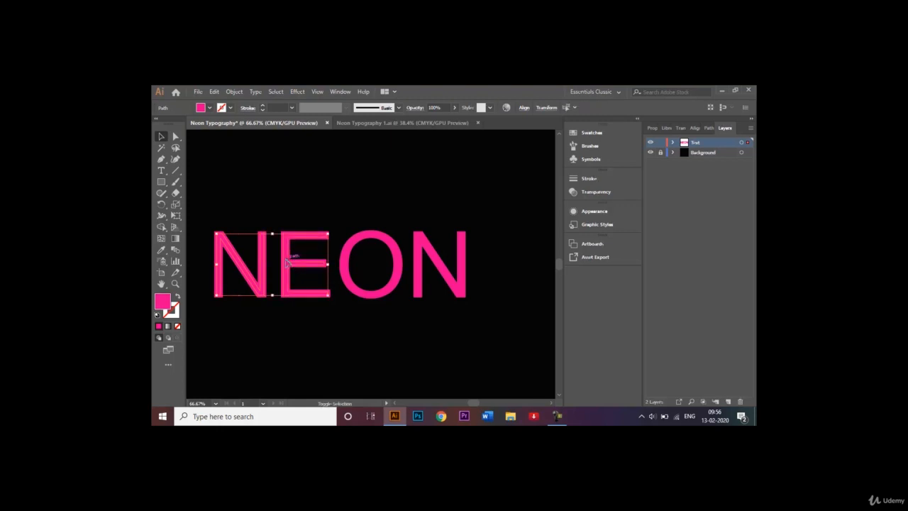
pyautogui.keyDown('shift'); pyautogui.click(348, 268); pyautogui.keyUp('shift')
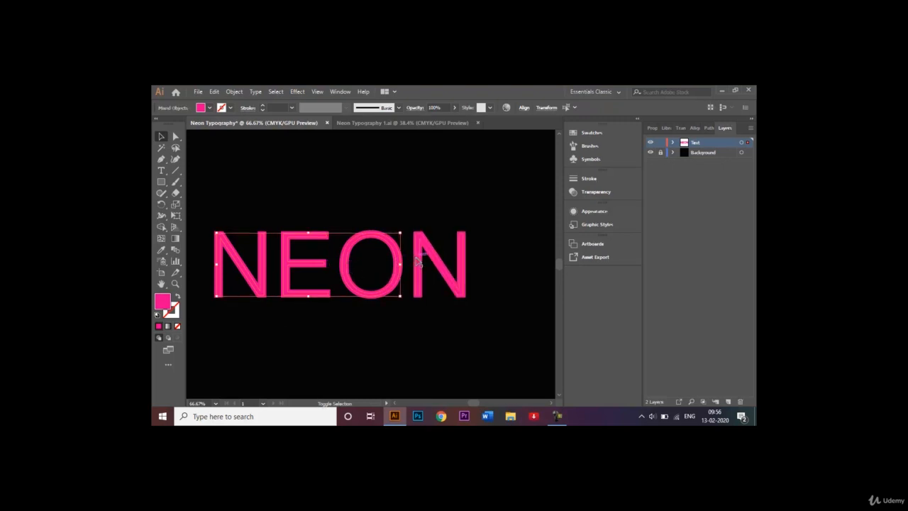
pyautogui.keyDown('shift'); pyautogui.click(419, 262); pyautogui.keyUp('shift')
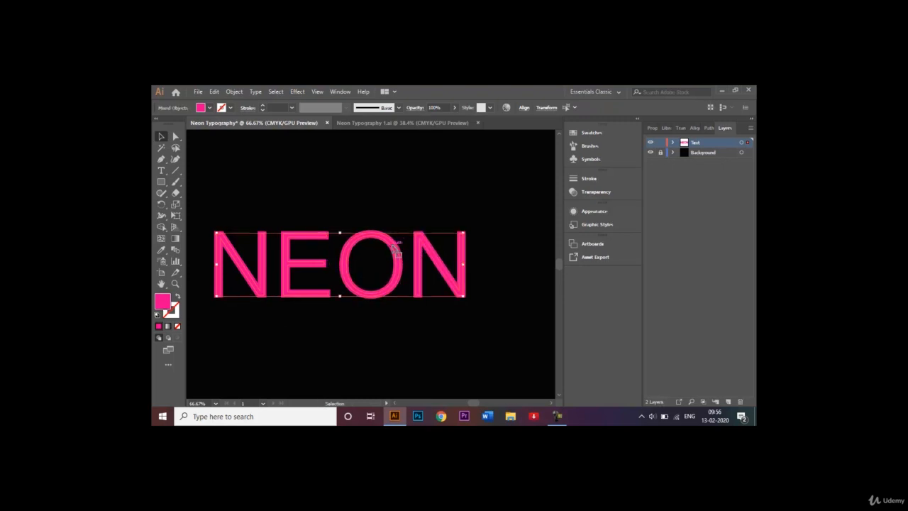
pyautogui.moveTo(395, 246); pyautogui.dragTo(407, 324)
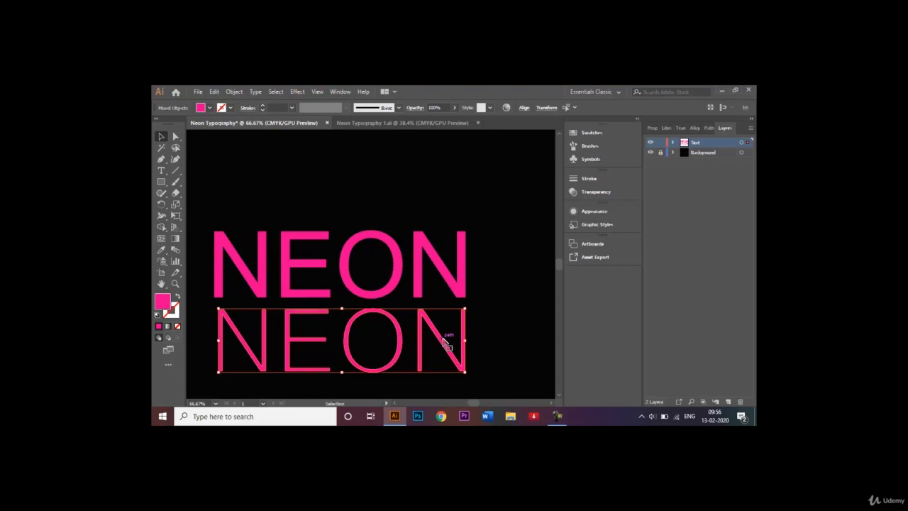
# Group the four thin inset letters below the original lettering.
pyautogui.rightClick(348, 351)
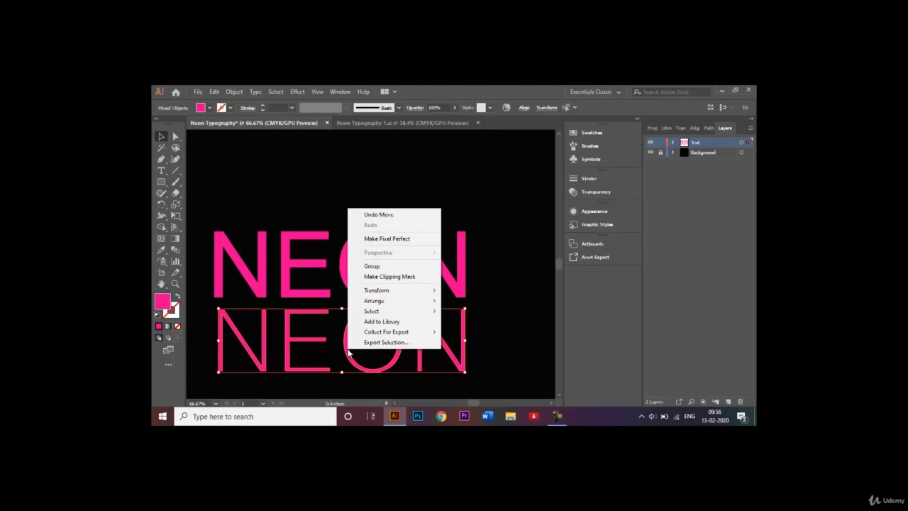
pyautogui.click(412, 269)
pyautogui.click(255, 204)
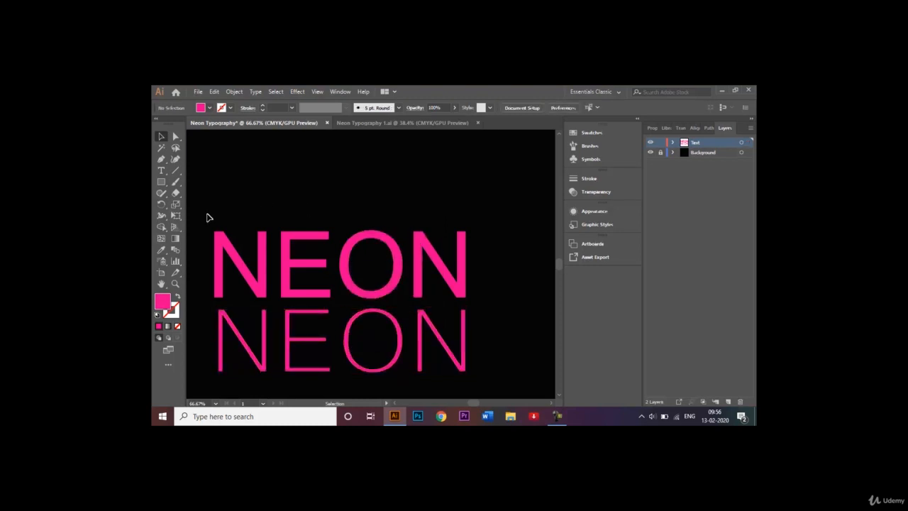
# Group the four letters of the thick original NEON lettering and clear the selection.
pyautogui.moveTo(207, 214); pyautogui.dragTo(475, 300)
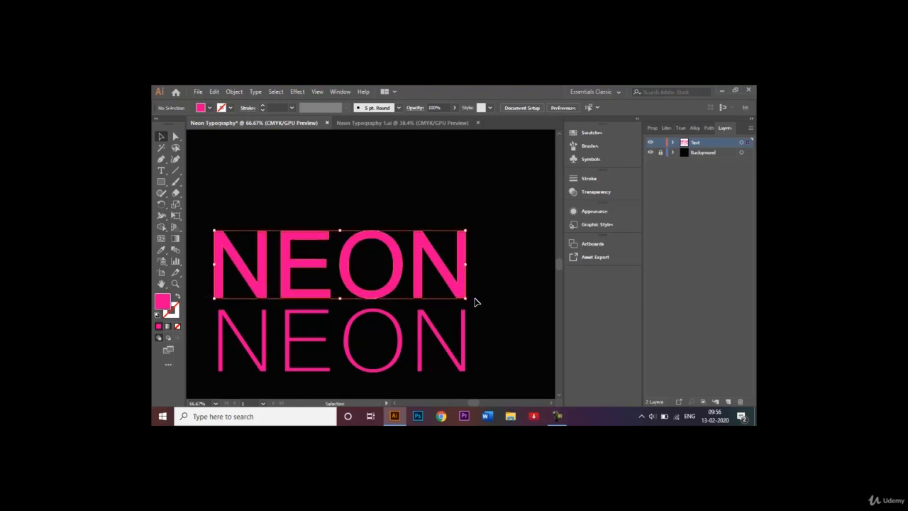
pyautogui.rightClick(383, 247)
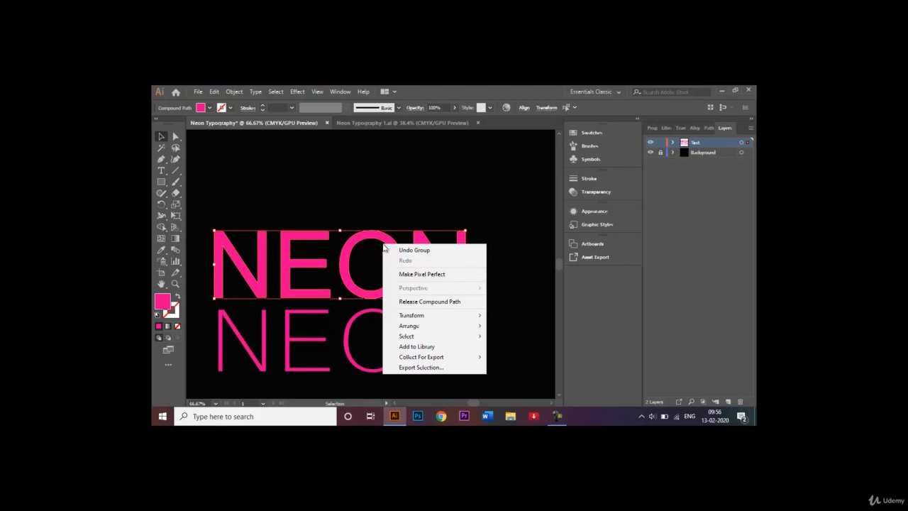
pyautogui.click(383, 247)
pyautogui.moveTo(205, 217); pyautogui.dragTo(479, 297)
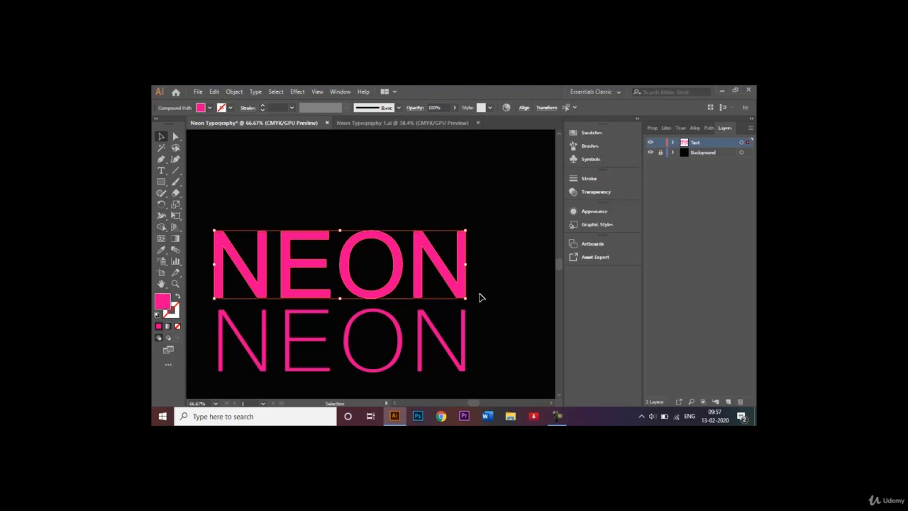
pyautogui.hotkey('ctrl', 'g')
pyautogui.click(412, 205)
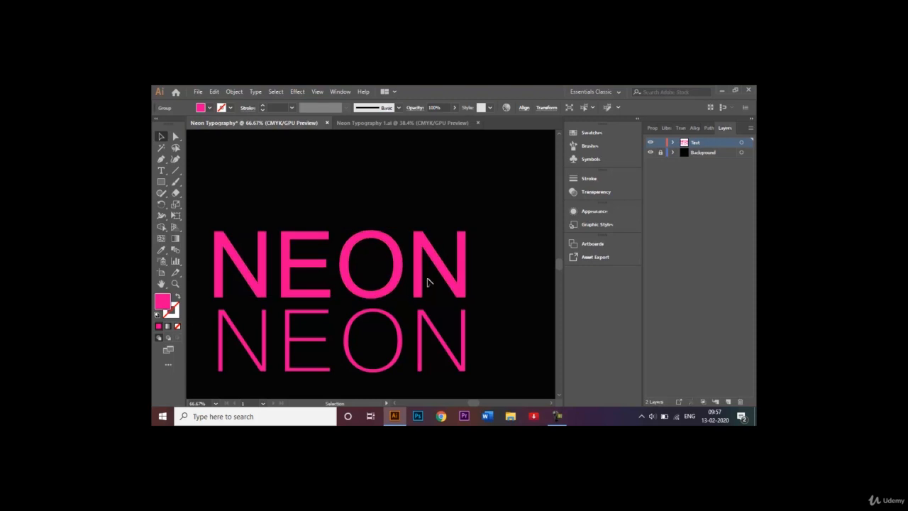
pyautogui.click(557, 416)
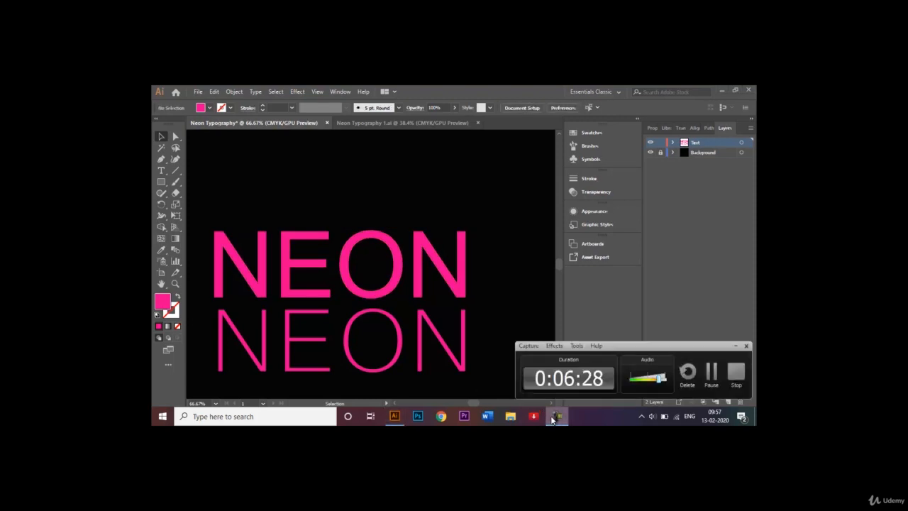
pyautogui.click(709, 378)
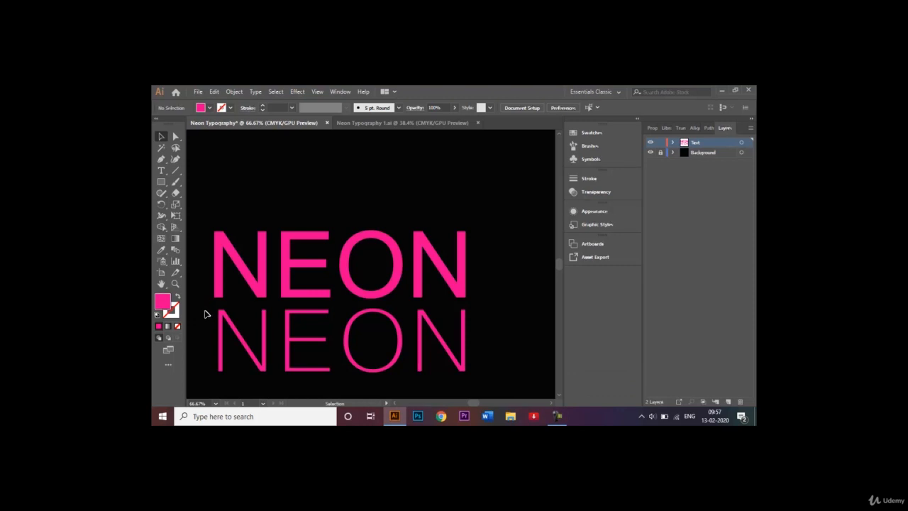
# Recolour the thin NEON lettering's fill to light pink ff9fdd.
pyautogui.click(391, 358)
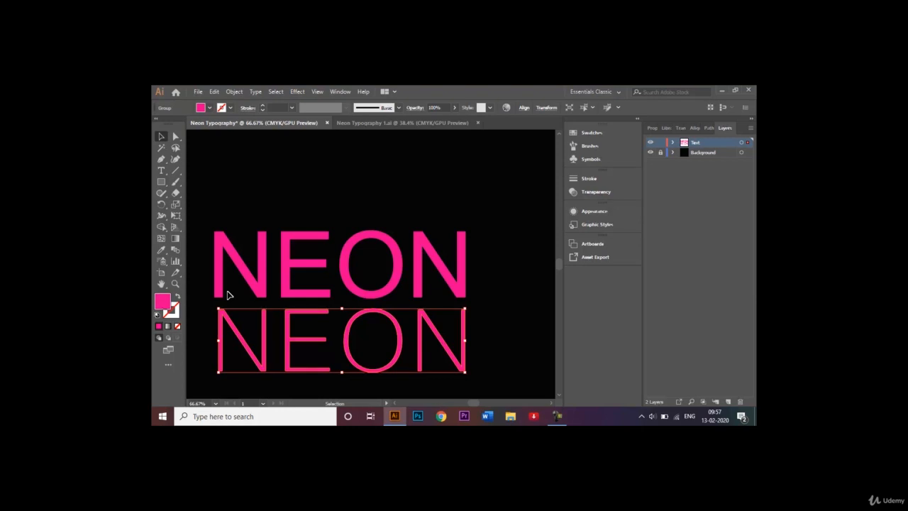
pyautogui.doubleClick(163, 302)
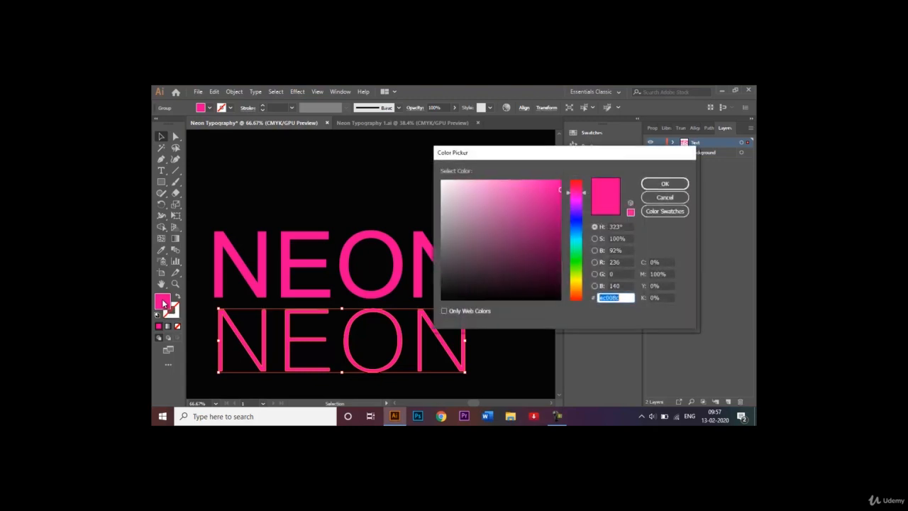
pyautogui.moveTo(561, 190)
pyautogui.mouseDown()
pyautogui.moveTo(532, 194)
pyautogui.moveTo(480, 178)
pyautogui.moveTo(488, 181)
pyautogui.mouseUp()
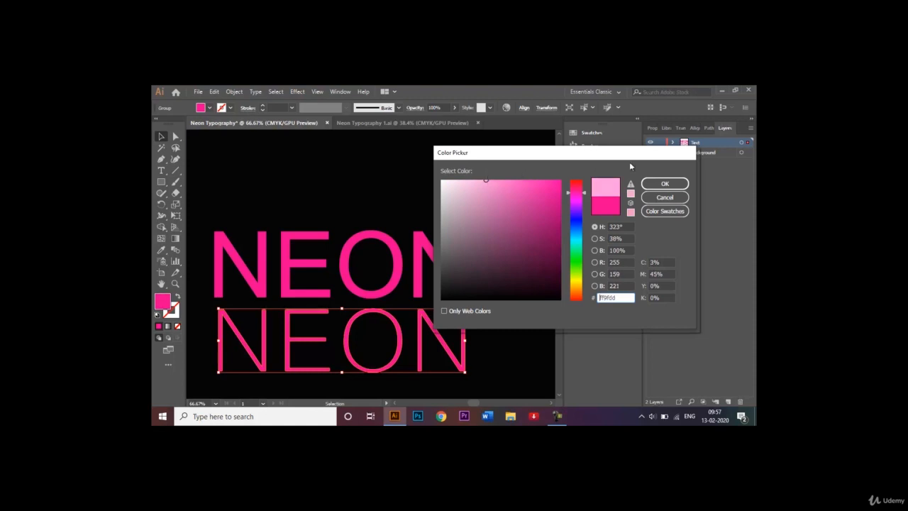
pyautogui.click(664, 183)
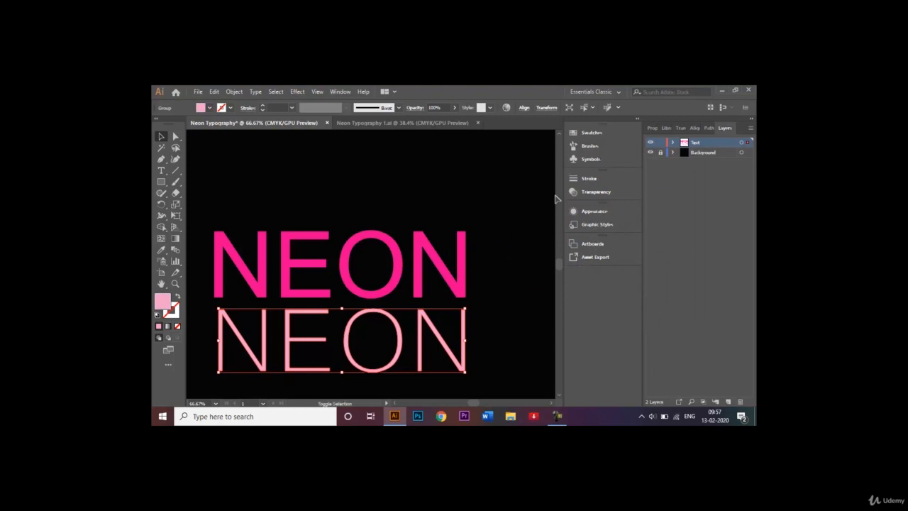
# Move the light pink thin lettering up onto the thick NEON, centre it inside the thick letters, and clear the selection.
pyautogui.hotkey('shift', 'Up')
pyautogui.hotkey('shift', 'Up')
pyautogui.hotkey('shift', 'Up')
pyautogui.hotkey('shift', 'Up')
pyautogui.hotkey('shift', 'Up')
pyautogui.hotkey('shift', 'Up')
pyautogui.hotkey('shift', 'Up')
pyautogui.hotkey('shift', 'Up')
pyautogui.hotkey('shift', 'Up')
pyautogui.hotkey('shift', 'Up')
pyautogui.hotkey('shift', 'Up')
pyautogui.hotkey('shift', 'Up')
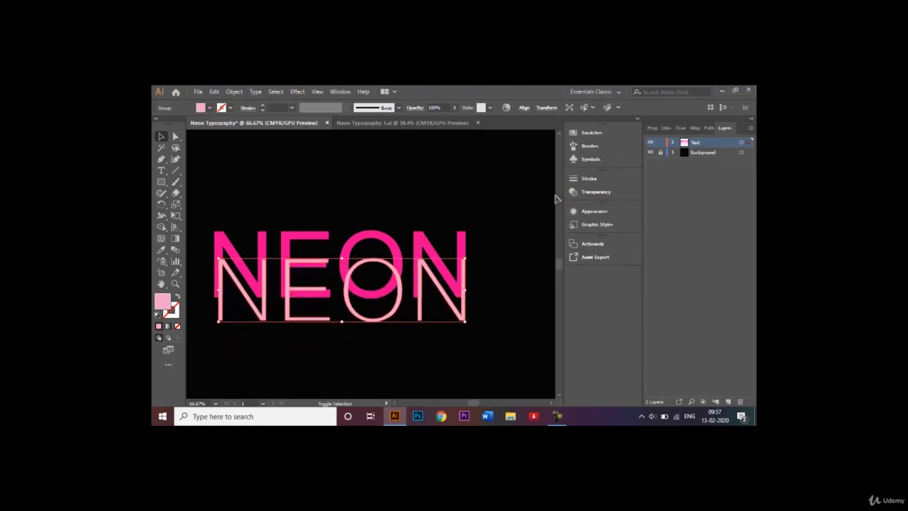
pyautogui.hotkey('shift', 'Up')
pyautogui.hotkey('shift', 'Up')
pyautogui.hotkey('shift', 'Up')
pyautogui.hotkey('shift', 'Up')
pyautogui.hotkey('shift', 'Up')
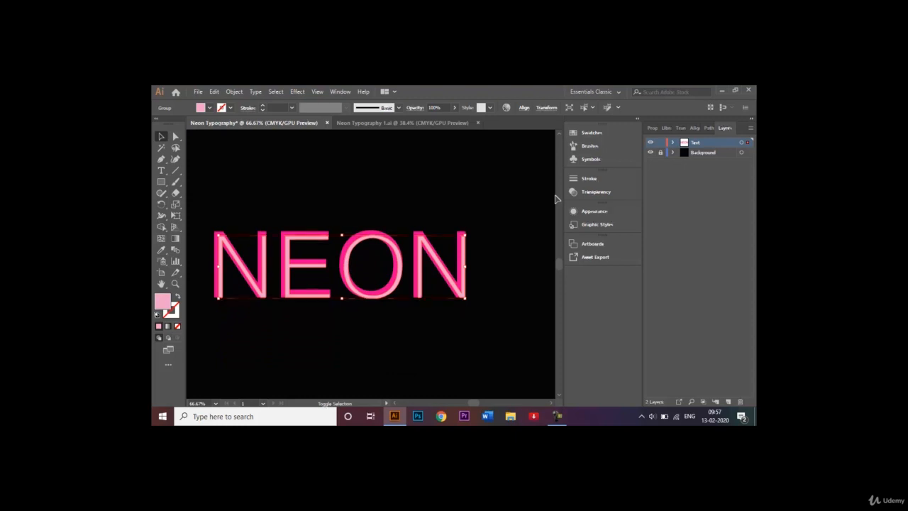
pyautogui.press('Up')
pyautogui.press('Up')
pyautogui.press('Up')
pyautogui.press('Up')
pyautogui.press('Up')
pyautogui.press('Up')
pyautogui.press('Left')
pyautogui.press('Left')
pyautogui.press('Left')
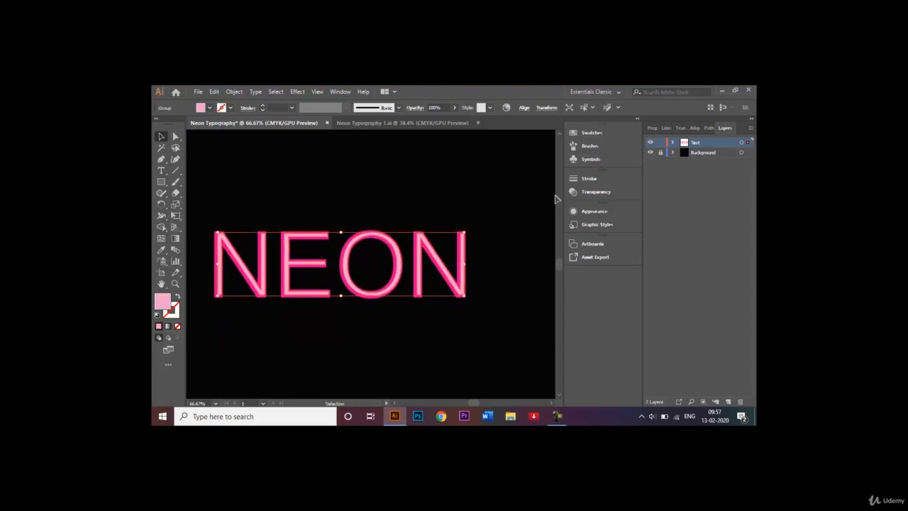
pyautogui.press('Left')
pyautogui.press('Left')
pyautogui.press('Left')
pyautogui.press('Left')
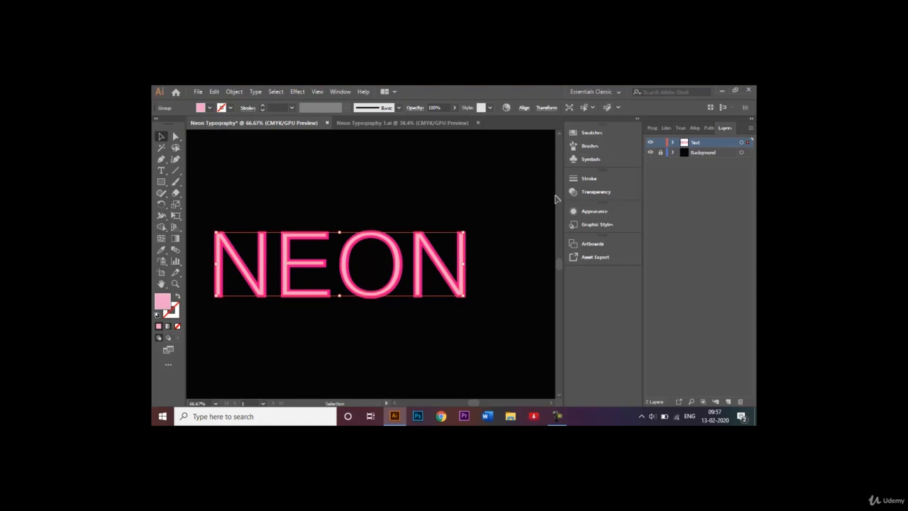
pyautogui.click(398, 202)
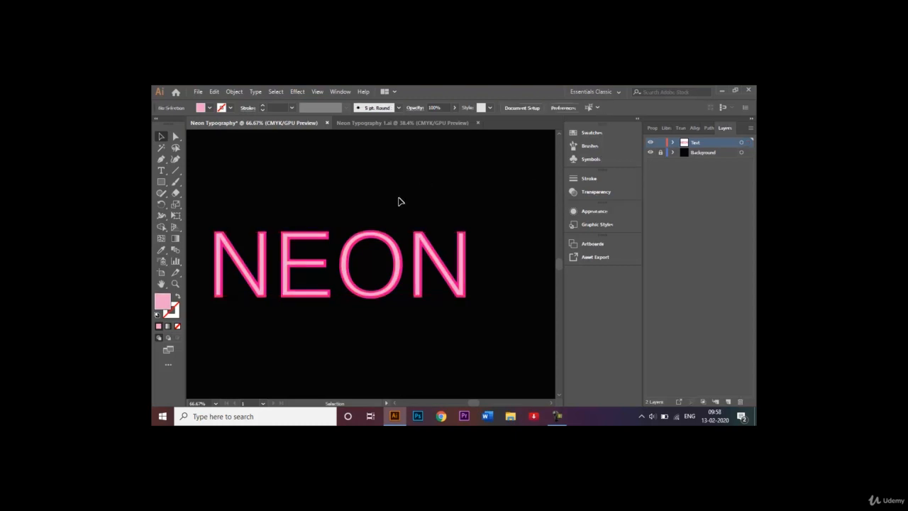
# Compare the whole artboard with the finished design in Neon Typography 1.ai and return to the Neon Typography document.
pyautogui.hotkey('ctrl', '0')
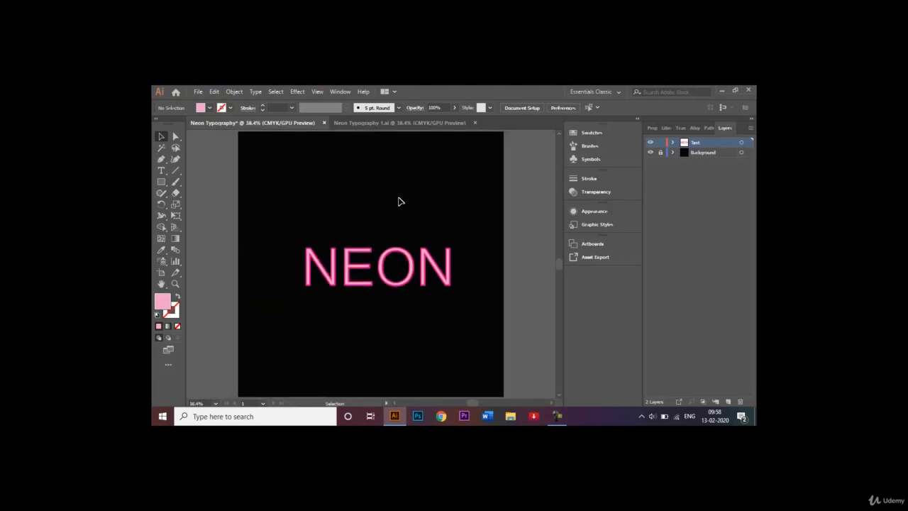
pyautogui.click(383, 125)
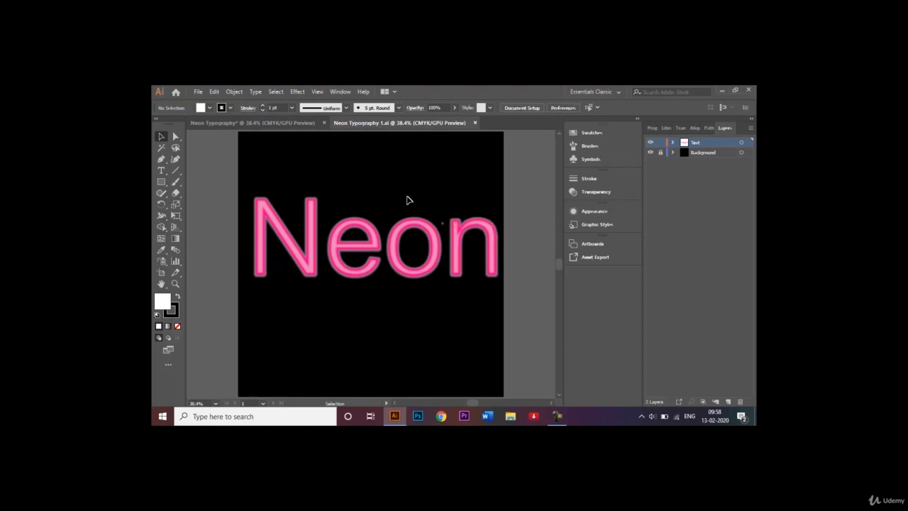
pyautogui.click(291, 123)
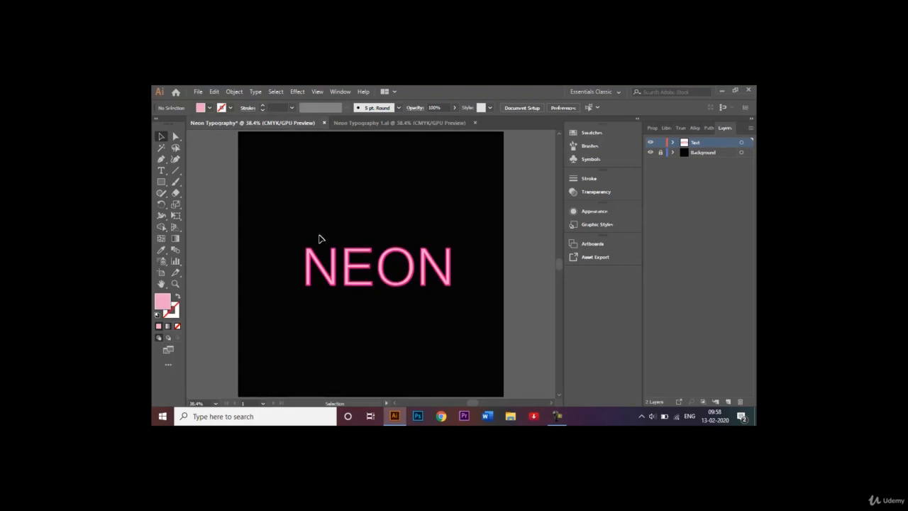
# Apply a Gaussian Blur with a 60-pixel radius to the thick pink NEON lettering behind the thin letters, and clear the selection.
pyautogui.hotkey('ctrl', '=')
pyautogui.hotkey('ctrl', '=')
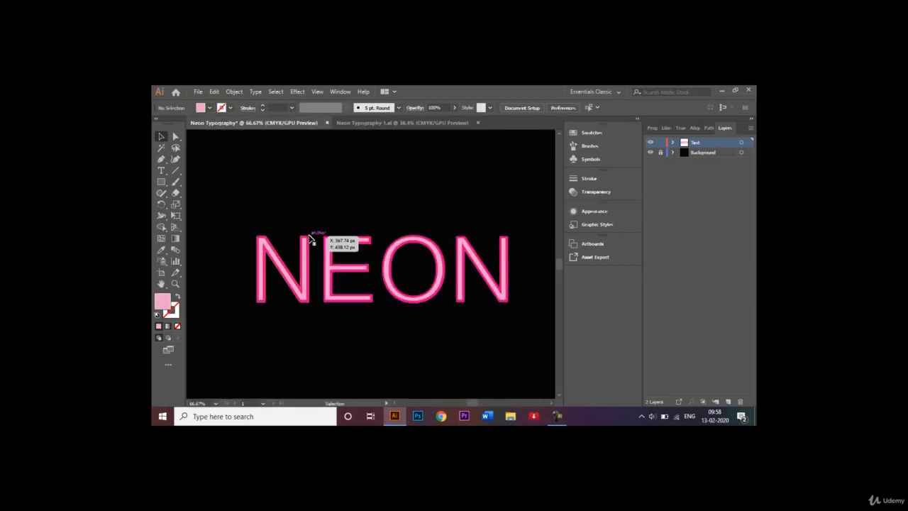
pyautogui.click(310, 240)
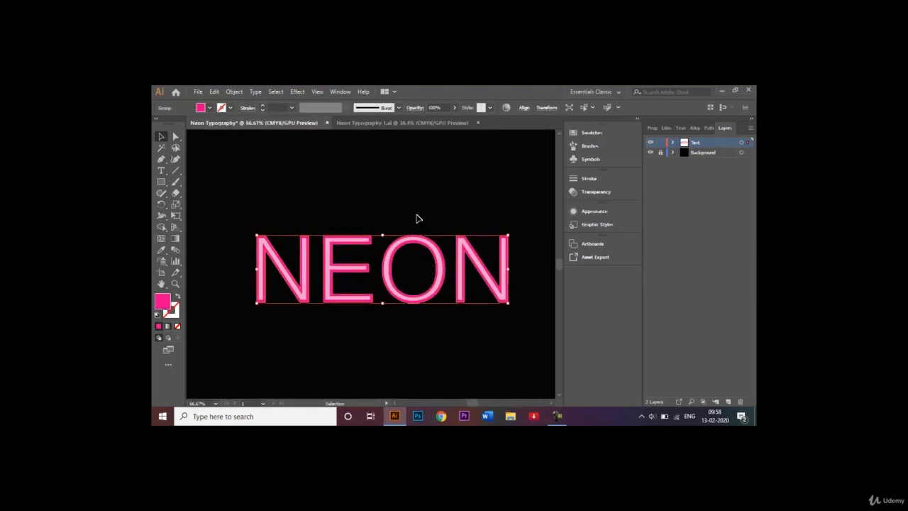
pyautogui.click(296, 91)
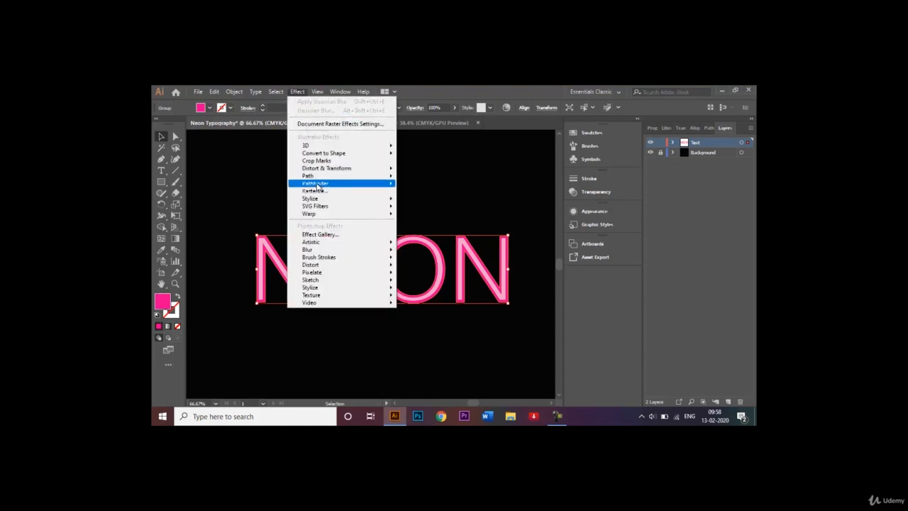
pyautogui.moveTo(348, 252)
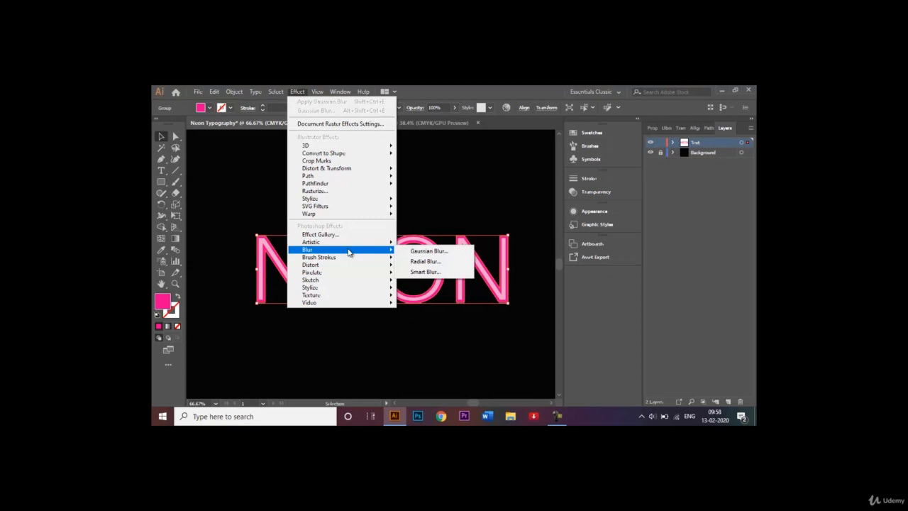
pyautogui.click(426, 252)
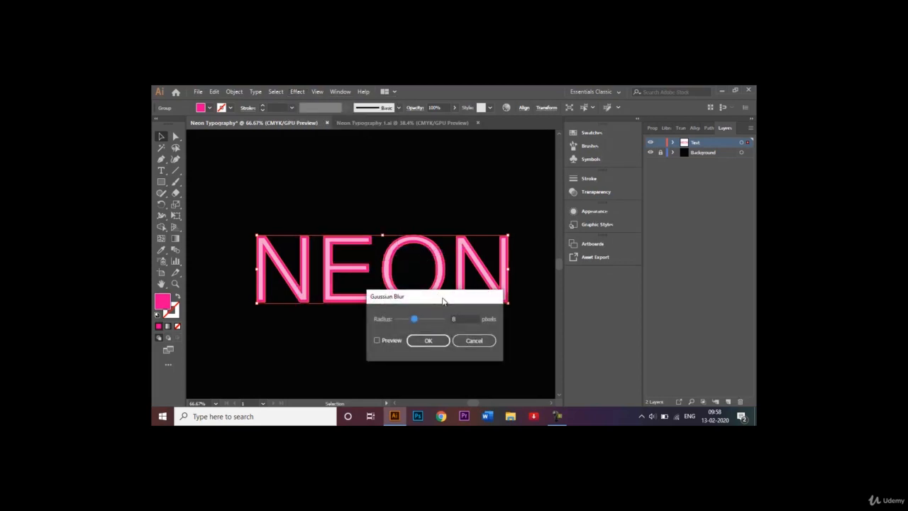
pyautogui.moveTo(445, 299); pyautogui.dragTo(439, 167)
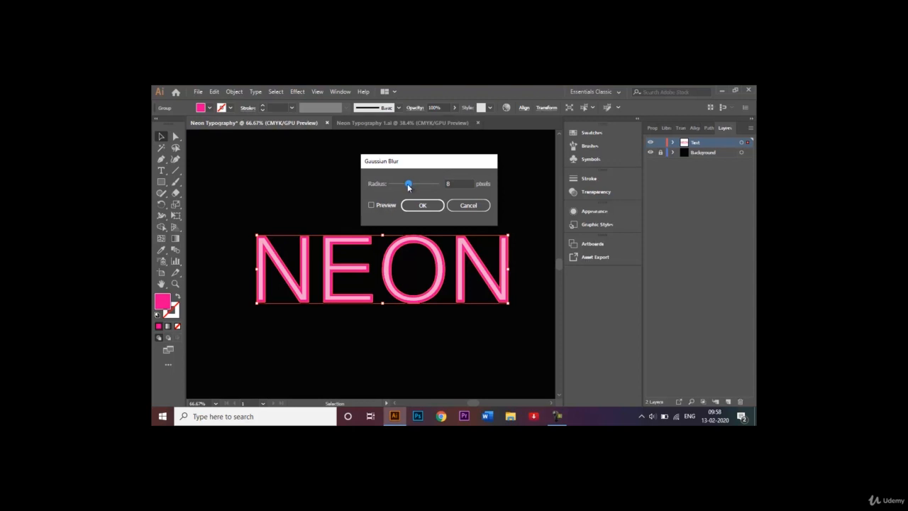
pyautogui.moveTo(407, 185); pyautogui.dragTo(417, 184)
pyautogui.click(370, 205)
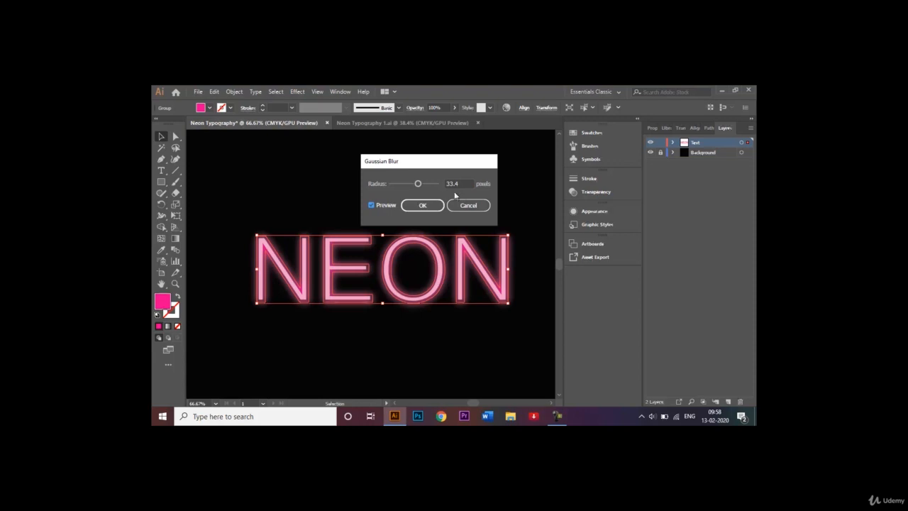
pyautogui.moveTo(419, 185); pyautogui.dragTo(425, 185)
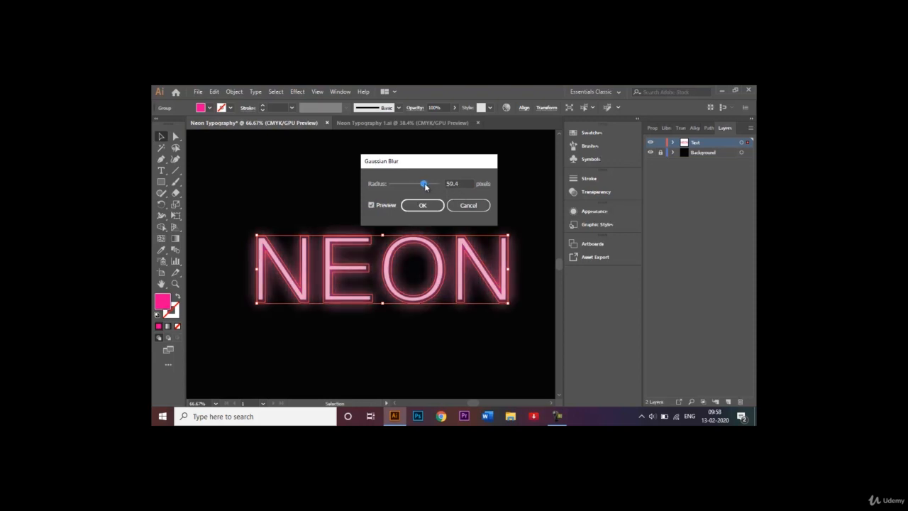
pyautogui.doubleClick(458, 183)
pyautogui.press('BackSpace')
pyautogui.write('60')
pyautogui.click(424, 206)
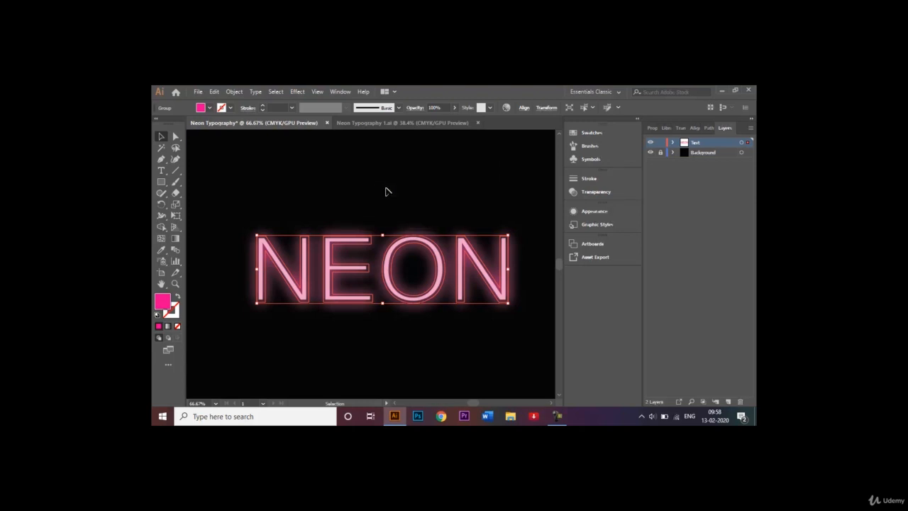
pyautogui.click(375, 188)
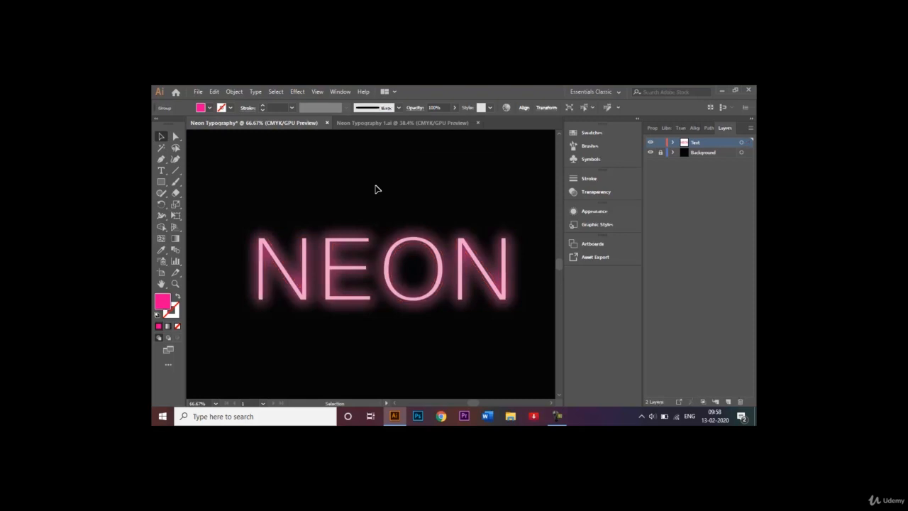
# Apply a Gaussian Blur with a 30-pixel radius to the light pink thin NEON lettering, using the preview.
pyautogui.click(307, 253)
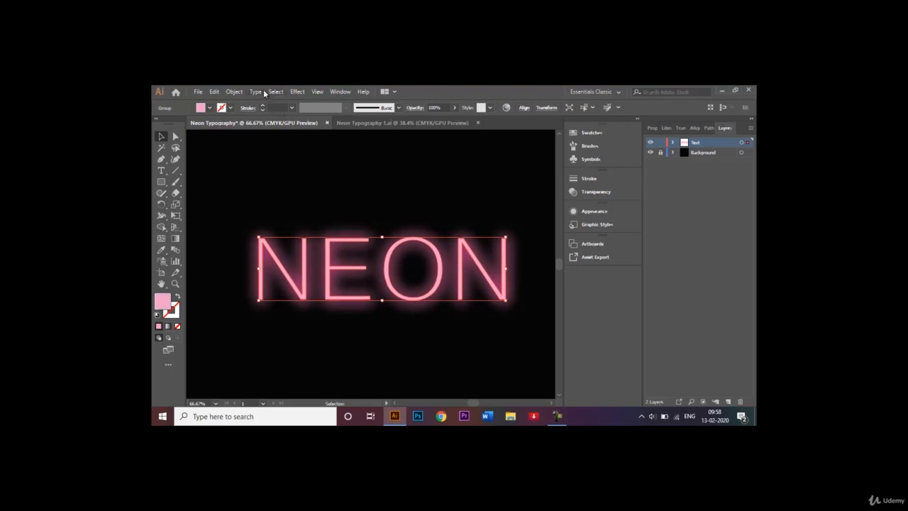
pyautogui.click(298, 92)
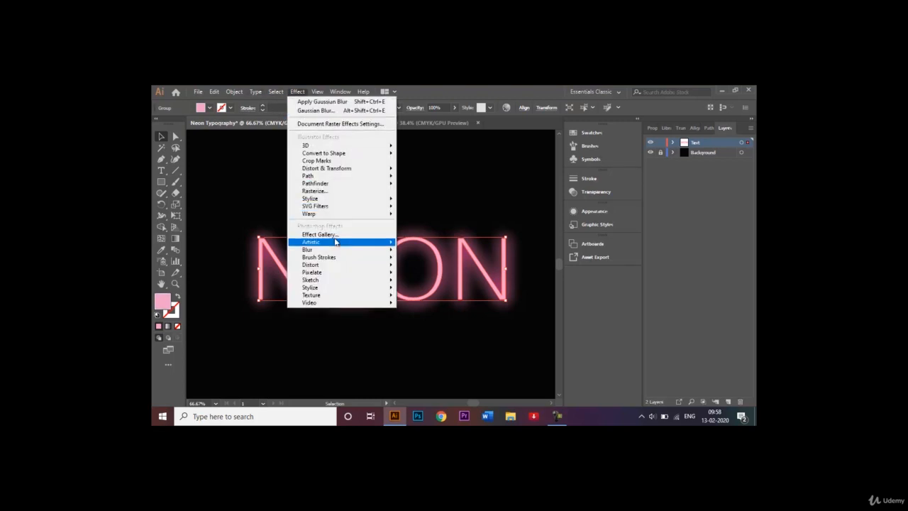
pyautogui.moveTo(344, 250)
pyautogui.click(412, 252)
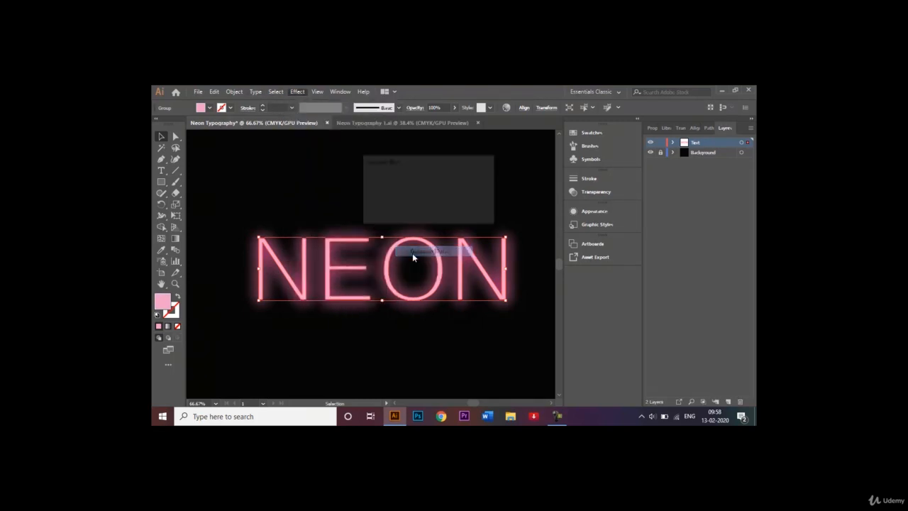
pyautogui.doubleClick(455, 183)
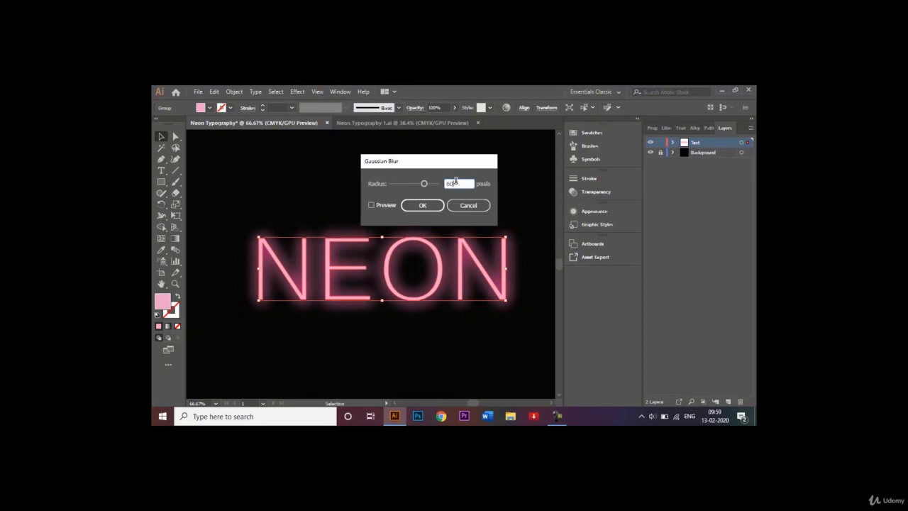
pyautogui.click(371, 205)
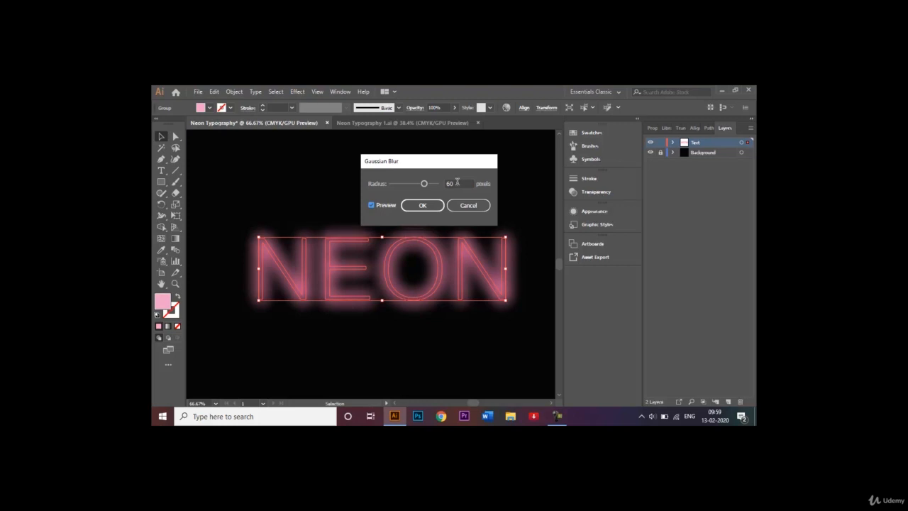
pyautogui.doubleClick(457, 183)
pyautogui.write('30')
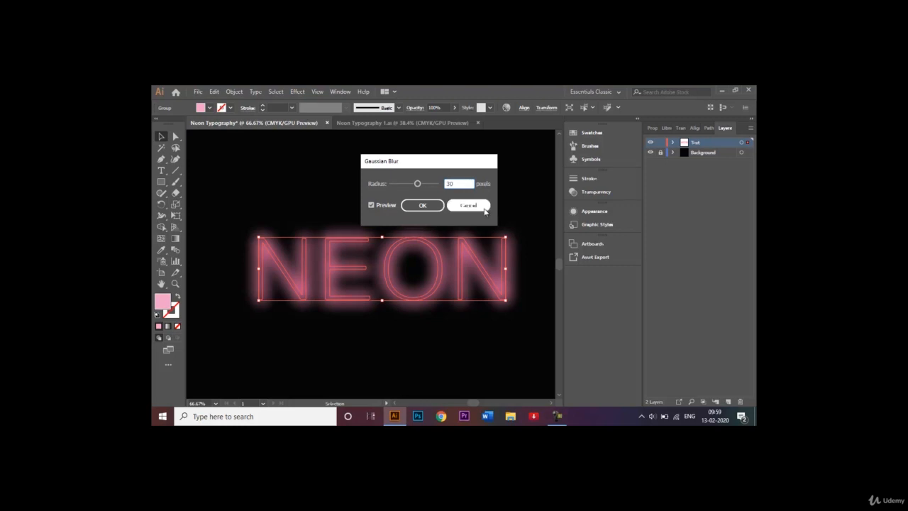
pyautogui.click(438, 205)
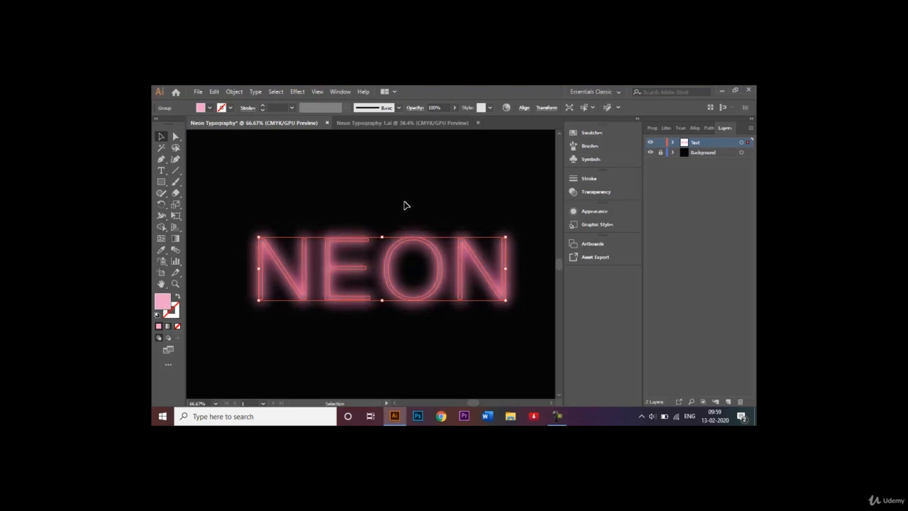
# Undo the 30-pixel Gaussian Blur on the light pink thin NEON lettering and clear the selection.
pyautogui.click(370, 211)
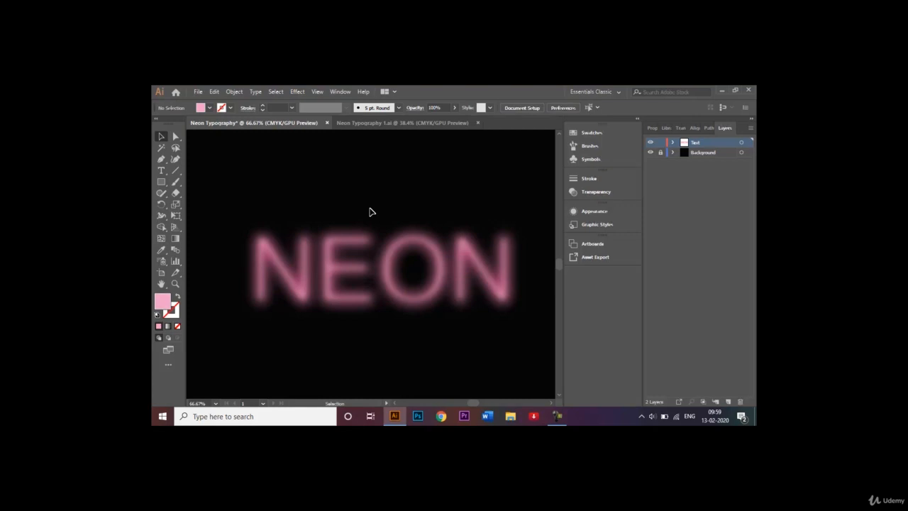
pyautogui.hotkey('ctrl', 'f')
pyautogui.click(342, 211)
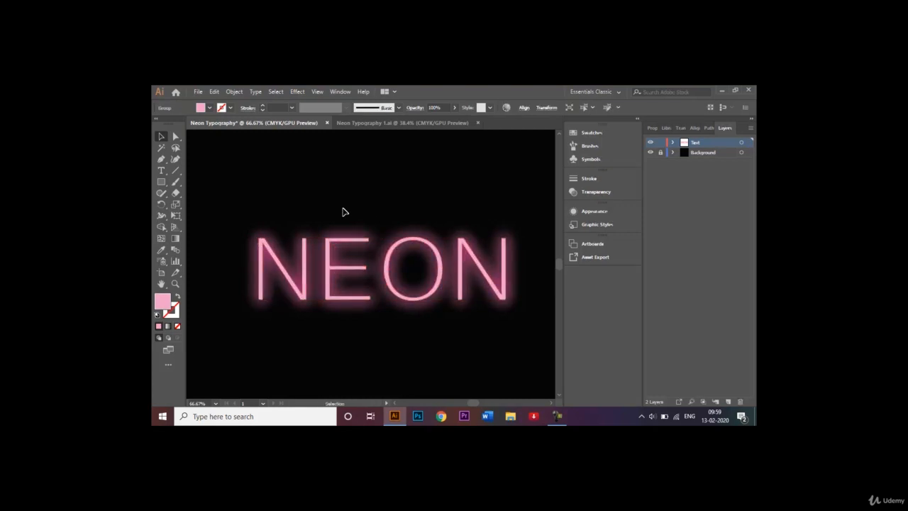
# Apply a Gaussian Blur with a 15-pixel radius to the light pink thin NEON lettering and clear the selection.
pyautogui.click(280, 265)
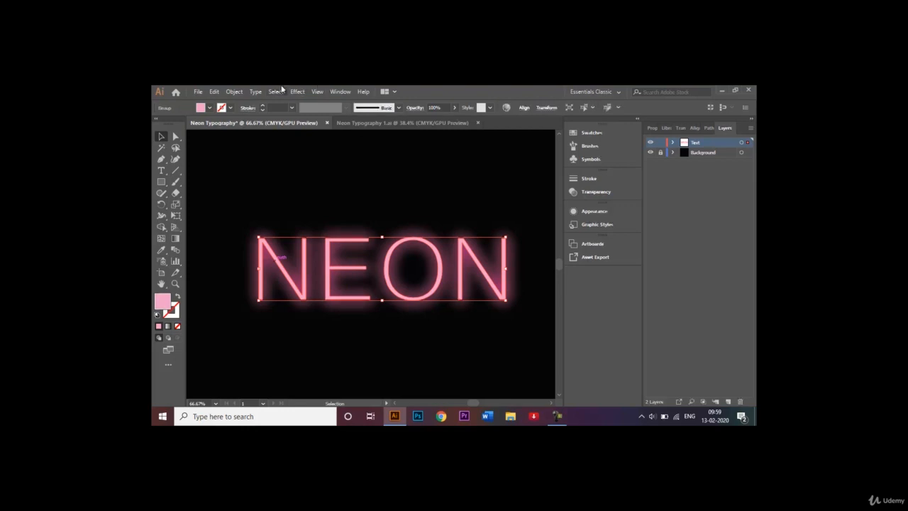
pyautogui.click(297, 92)
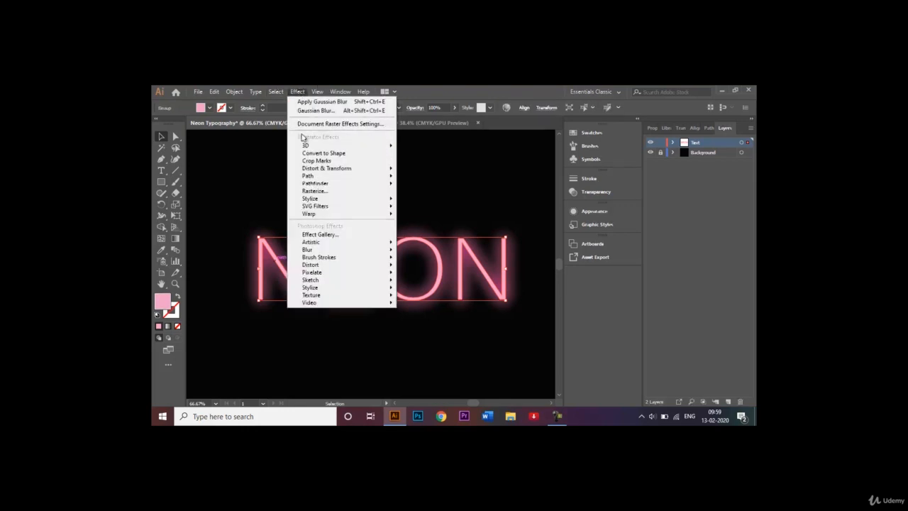
pyautogui.moveTo(312, 249)
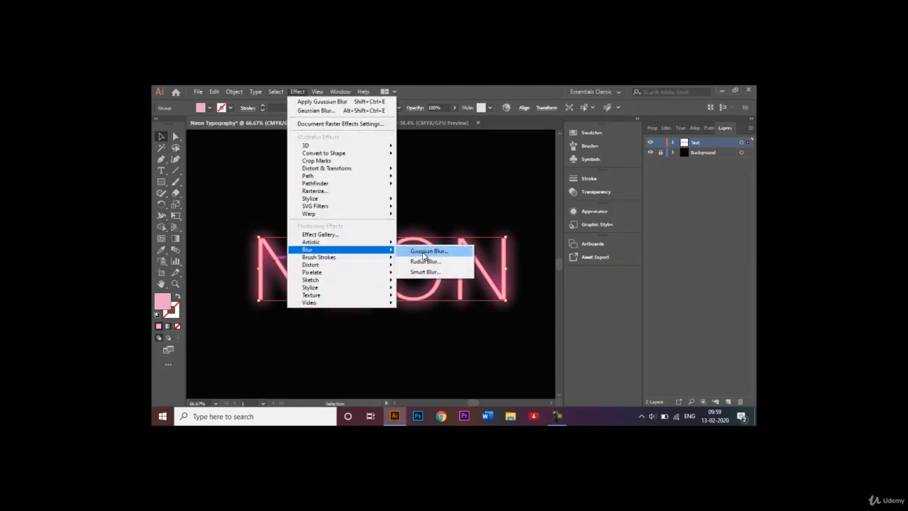
pyautogui.click(422, 253)
pyautogui.doubleClick(449, 182)
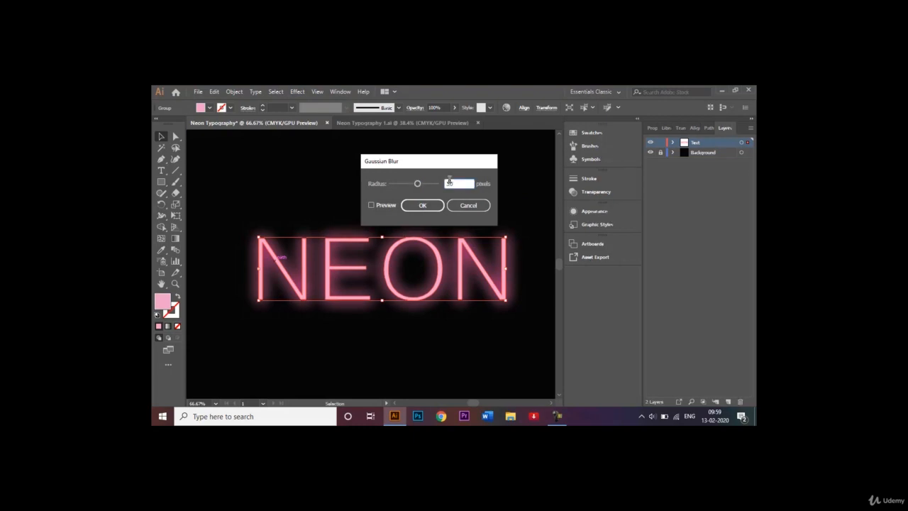
pyautogui.press('BackSpace')
pyautogui.write('15')
pyautogui.click(370, 205)
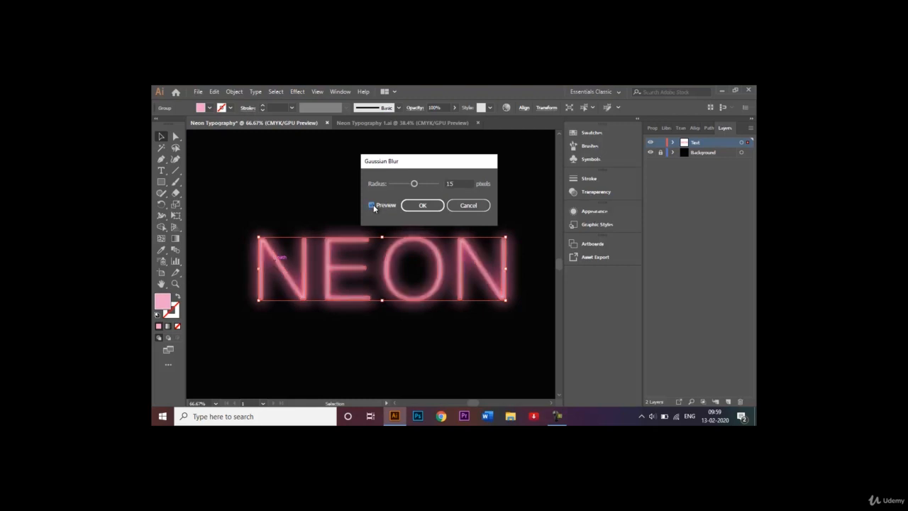
pyautogui.click(428, 207)
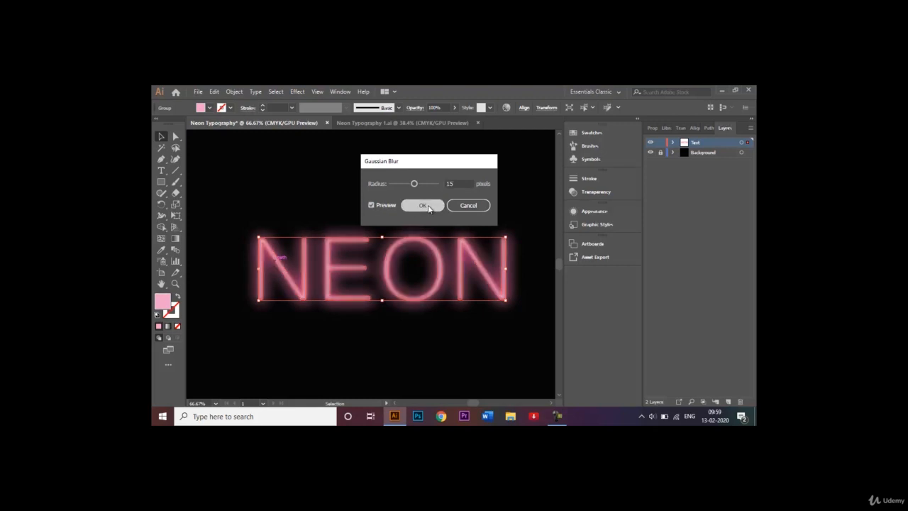
pyautogui.click(418, 200)
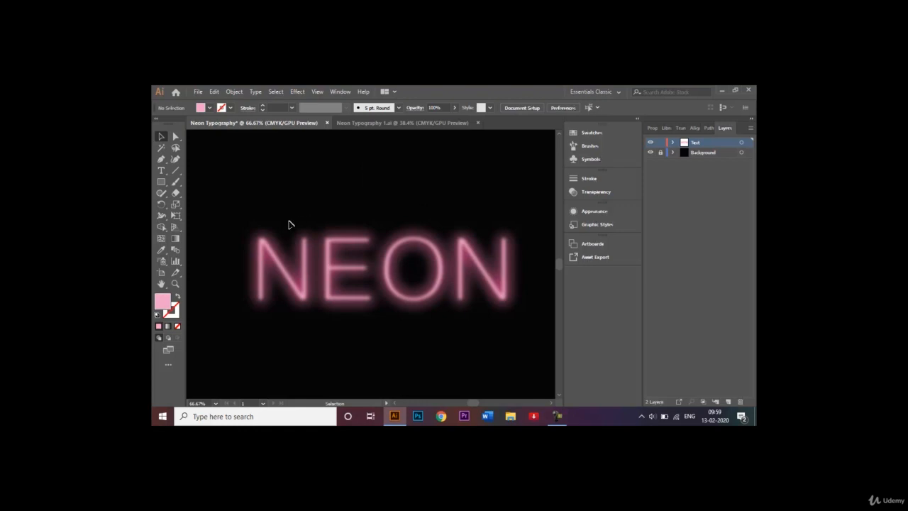
# Copy the blurred thick pink NEON lettering and paste the duplicate in back.
pyautogui.click(273, 241)
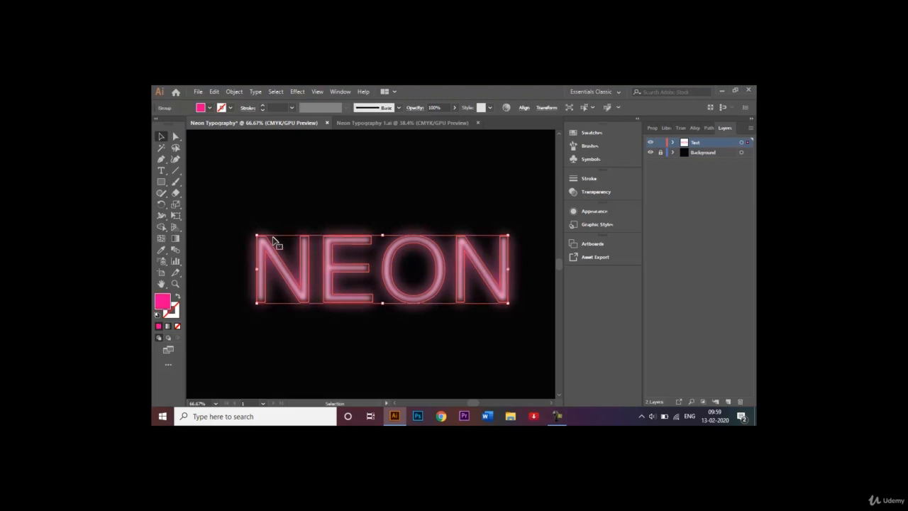
pyautogui.click(214, 93)
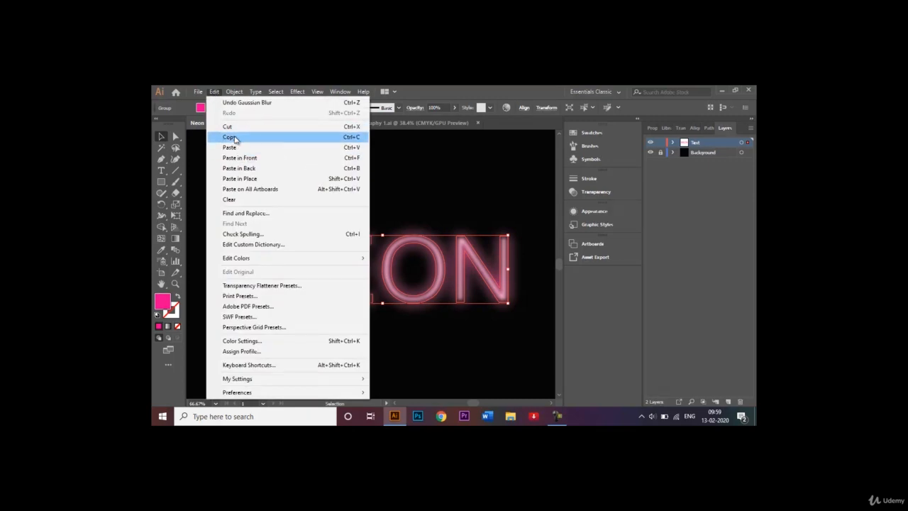
pyautogui.click(231, 137)
pyautogui.click(214, 92)
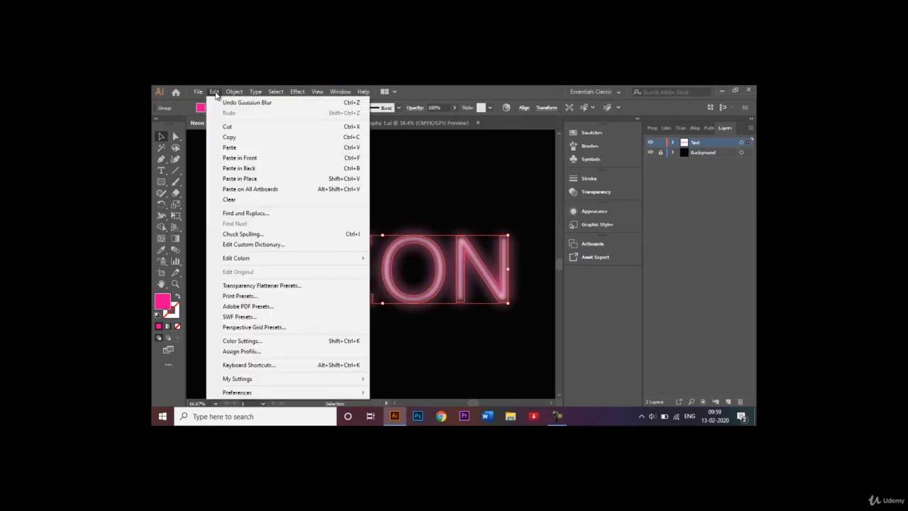
pyautogui.click(242, 168)
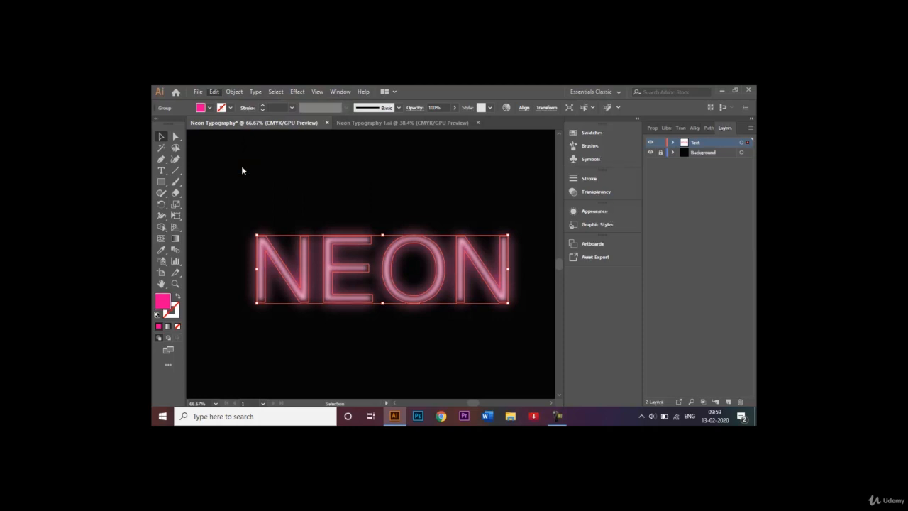
# Move the duplicated thick pink lettering straight up until it sits just above the original NEON.
pyautogui.hotkey('shift', 'Up')
pyautogui.hotkey('shift', 'Up')
pyautogui.hotkey('shift', 'Up')
pyautogui.hotkey('shift', 'Up')
pyautogui.hotkey('shift', 'Up')
pyautogui.hotkey('shift', 'Up')
pyautogui.hotkey('shift', 'Up')
pyautogui.hotkey('shift', 'Up')
pyautogui.hotkey('shift', 'Up')
pyautogui.hotkey('shift', 'Up')
pyautogui.hotkey('shift', 'Up')
pyautogui.hotkey('shift', 'Up')
pyautogui.hotkey('shift', 'Up')
pyautogui.hotkey('shift', 'Up')
pyautogui.hotkey('shift', 'Up')
pyautogui.hotkey('shift', 'Up')
pyautogui.hotkey('shift', 'Up')
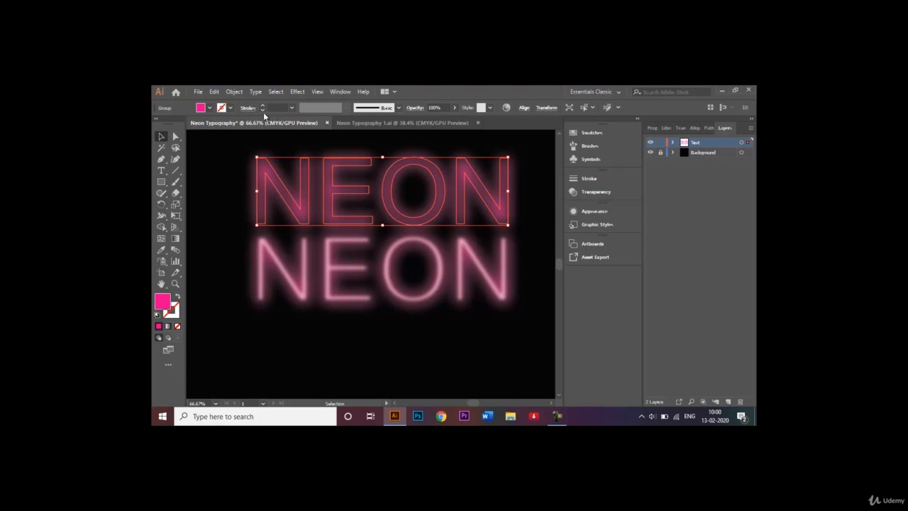
# Apply a Gaussian Blur with a 10-pixel radius to the raised thick pink NEON duplicate, testing other radii with the preview.
pyautogui.click(297, 92)
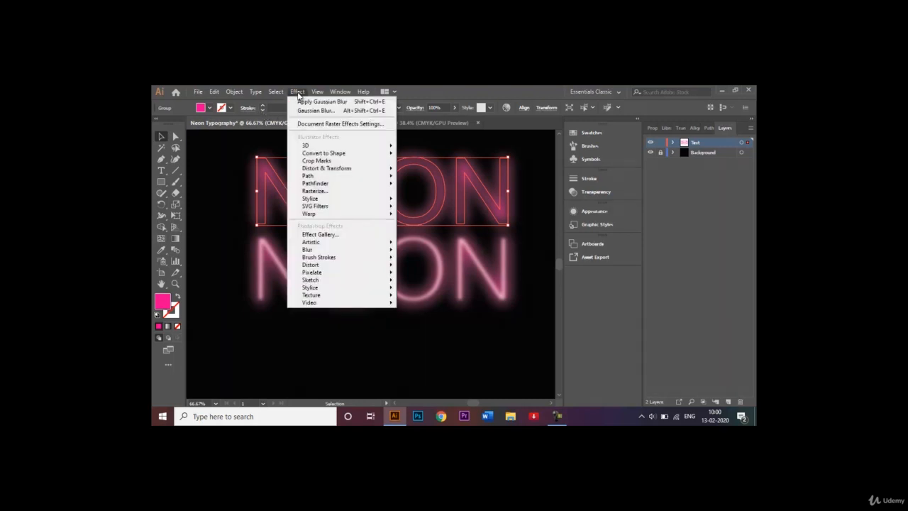
pyautogui.moveTo(355, 253)
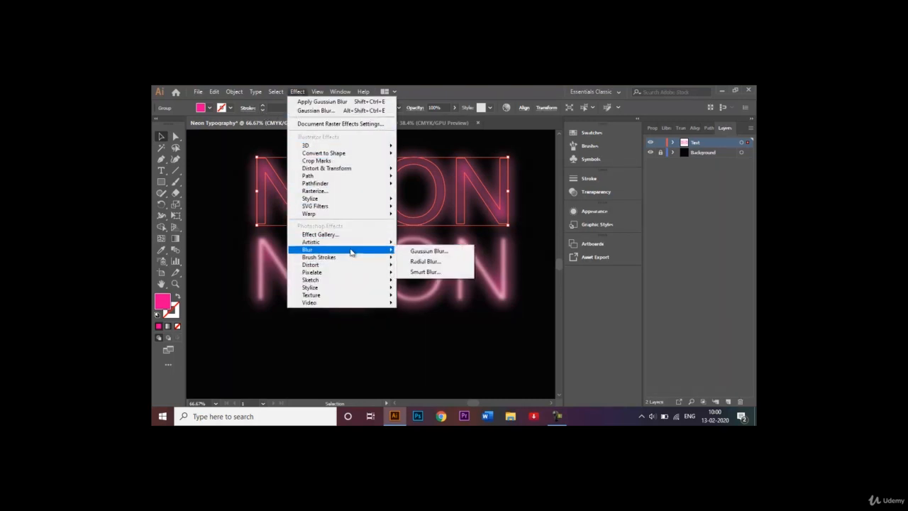
pyautogui.click(428, 251)
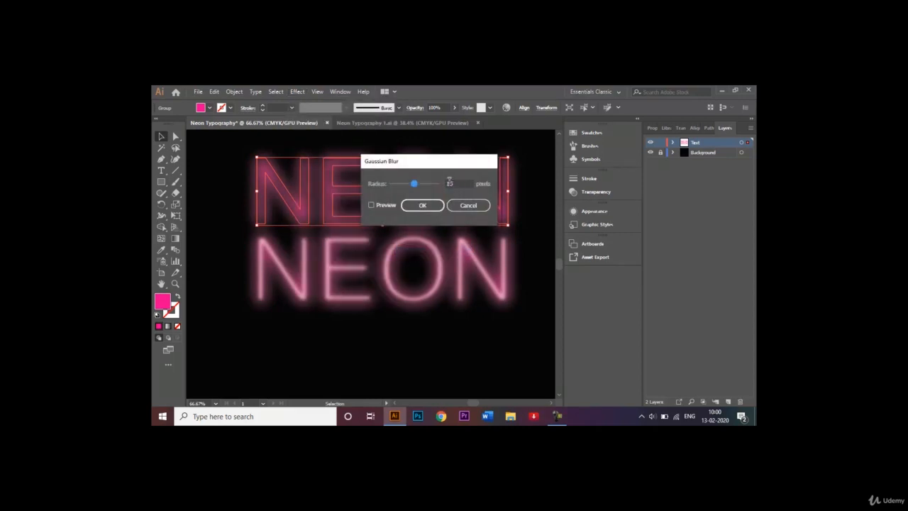
pyautogui.doubleClick(451, 183)
pyautogui.press('BackSpace')
pyautogui.click(371, 205)
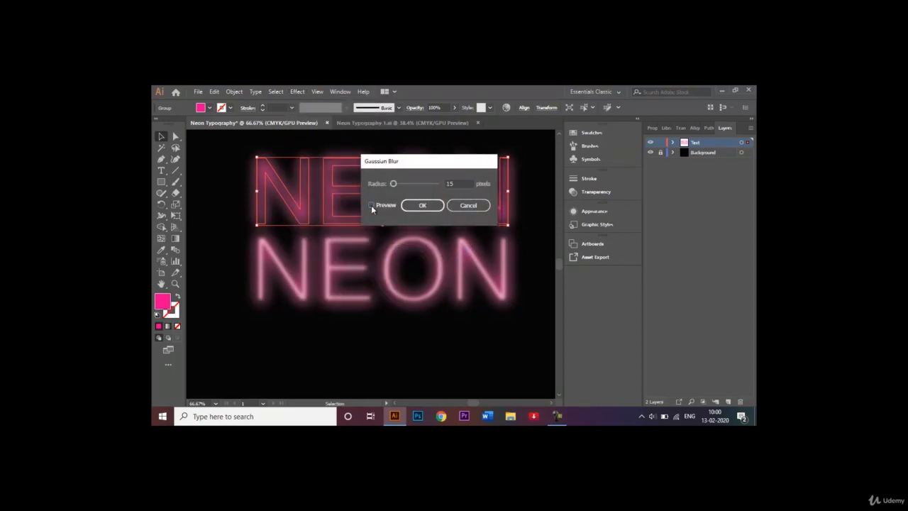
pyautogui.doubleClick(460, 183)
pyautogui.write('80')
pyautogui.click(371, 205)
pyautogui.doubleClick(453, 182)
pyautogui.press('BackSpace')
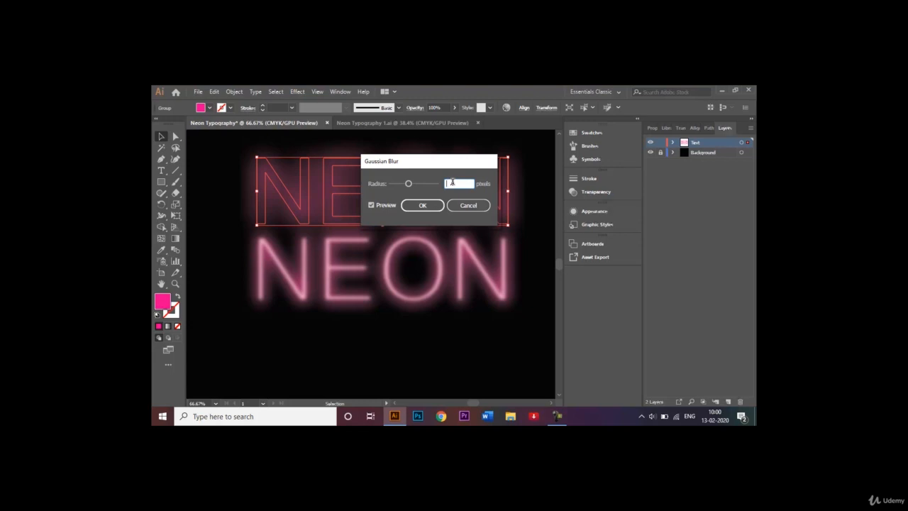
pyautogui.write('120')
pyautogui.click(370, 205)
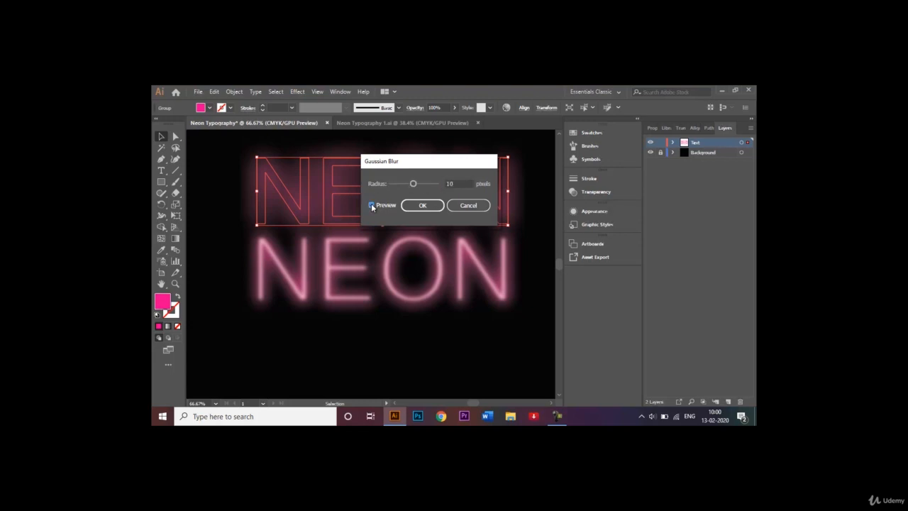
pyautogui.click(438, 205)
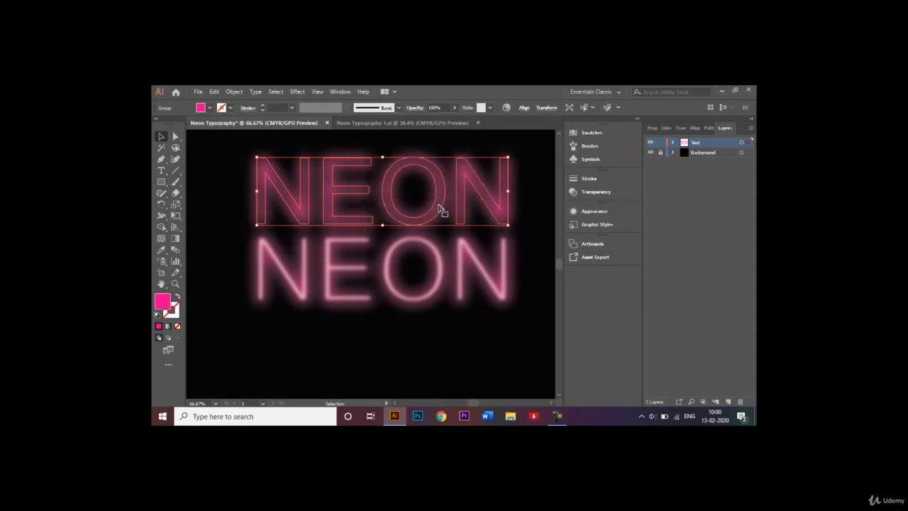
# Move the blurred thick pink duplicate straight down into alignment behind the original NEON lettering and clear the selection.
pyautogui.hotkey('shift', 'Down')
pyautogui.hotkey('shift', 'Down')
pyautogui.hotkey('shift', 'Down')
pyautogui.hotkey('shift', 'Down')
pyautogui.hotkey('shift', 'Down')
pyautogui.hotkey('shift', 'Down')
pyautogui.hotkey('shift', 'Down')
pyautogui.hotkey('shift', 'Down')
pyautogui.hotkey('shift', 'Down')
pyautogui.hotkey('shift', 'Down')
pyautogui.hotkey('shift', 'Down')
pyautogui.hotkey('shift', 'Down')
pyautogui.hotkey('shift', 'Down')
pyautogui.hotkey('shift', 'Down')
pyautogui.hotkey('shift', 'Down')
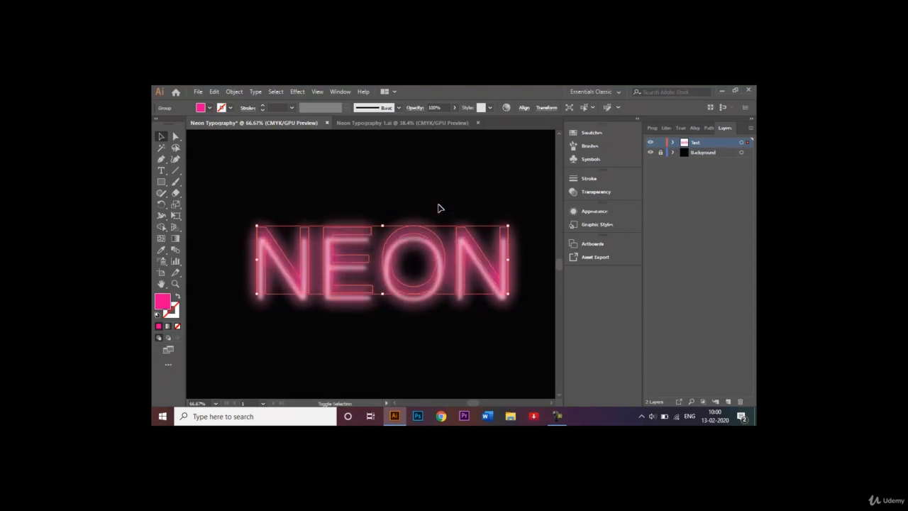
pyautogui.hotkey('shift', 'Down')
pyautogui.hotkey('shift', 'Down')
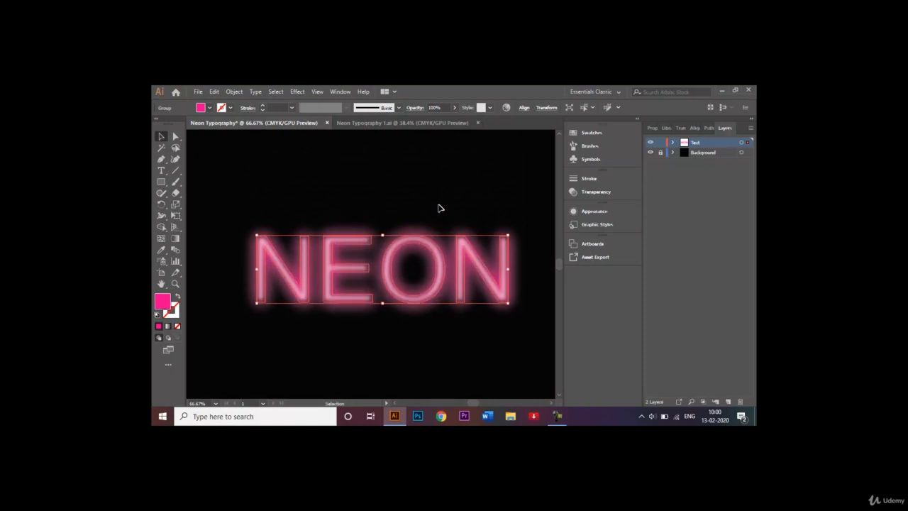
pyautogui.click(446, 187)
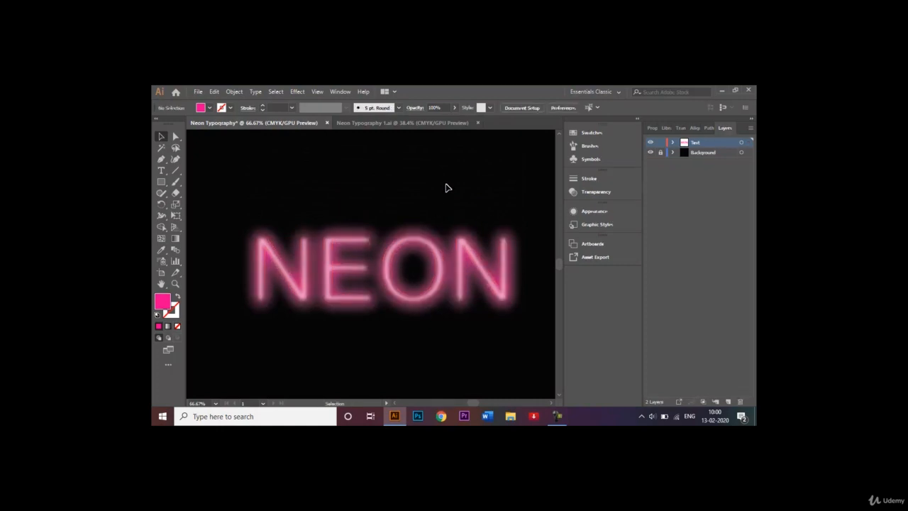
# Fit the artboard in view and save the document as Neon Typography.ai in the Graphics folder, using the Illustrator CC version.
pyautogui.hotkey('ctrl', '0')
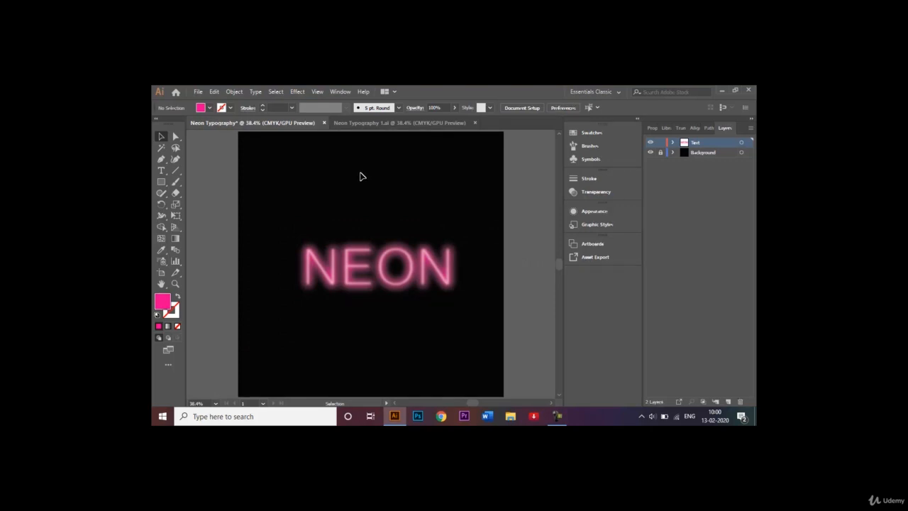
pyautogui.click(197, 92)
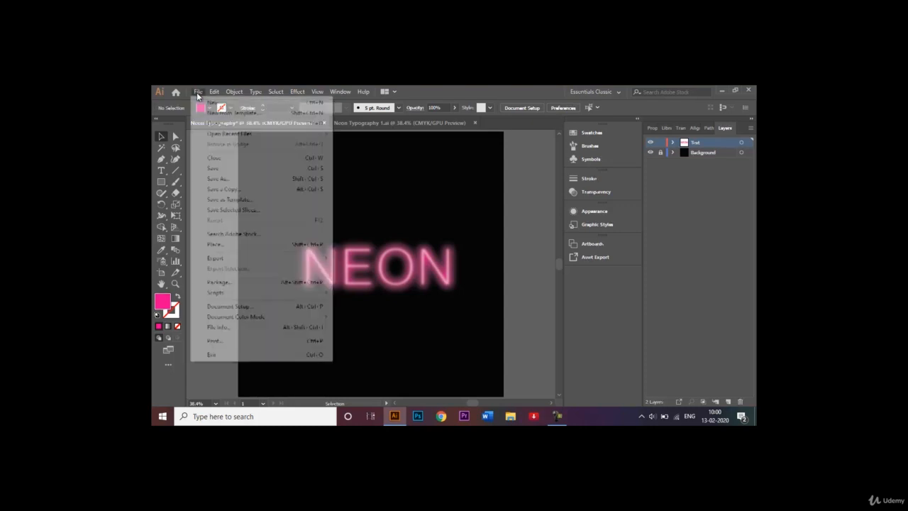
pyautogui.click(226, 181)
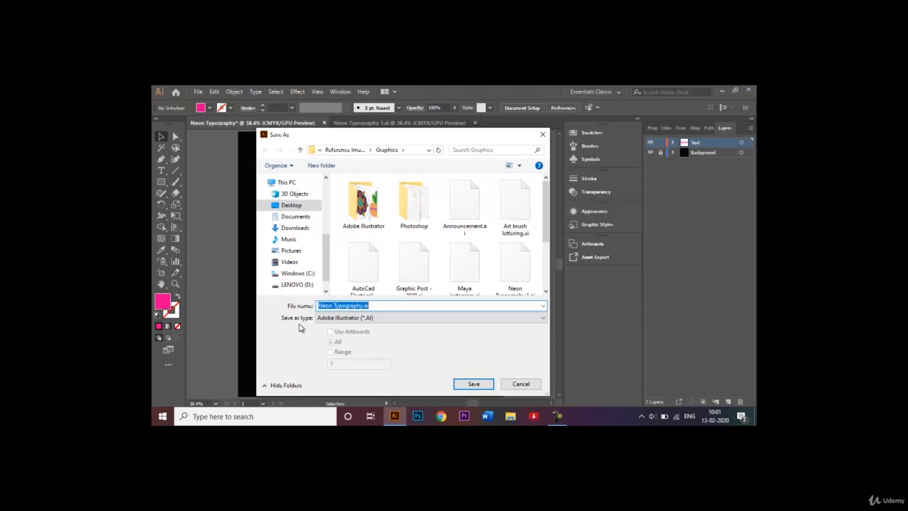
pyautogui.click(471, 384)
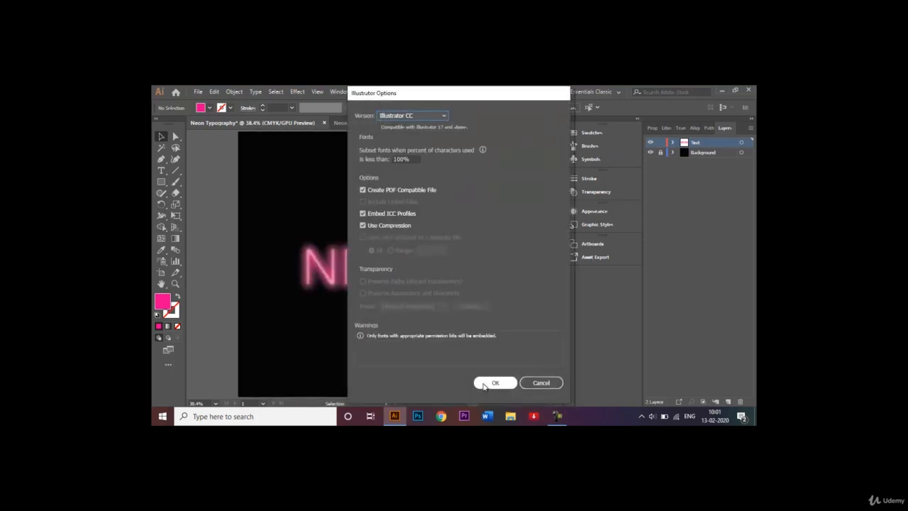
pyautogui.click(485, 383)
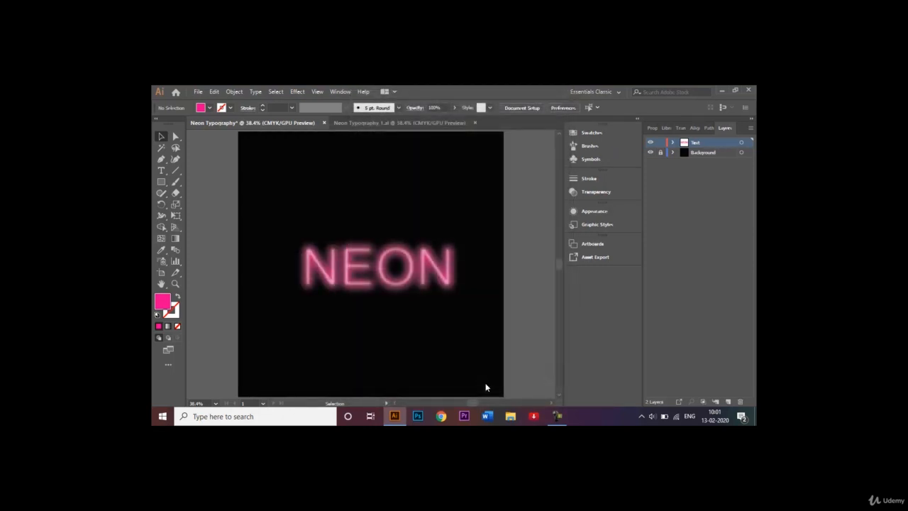